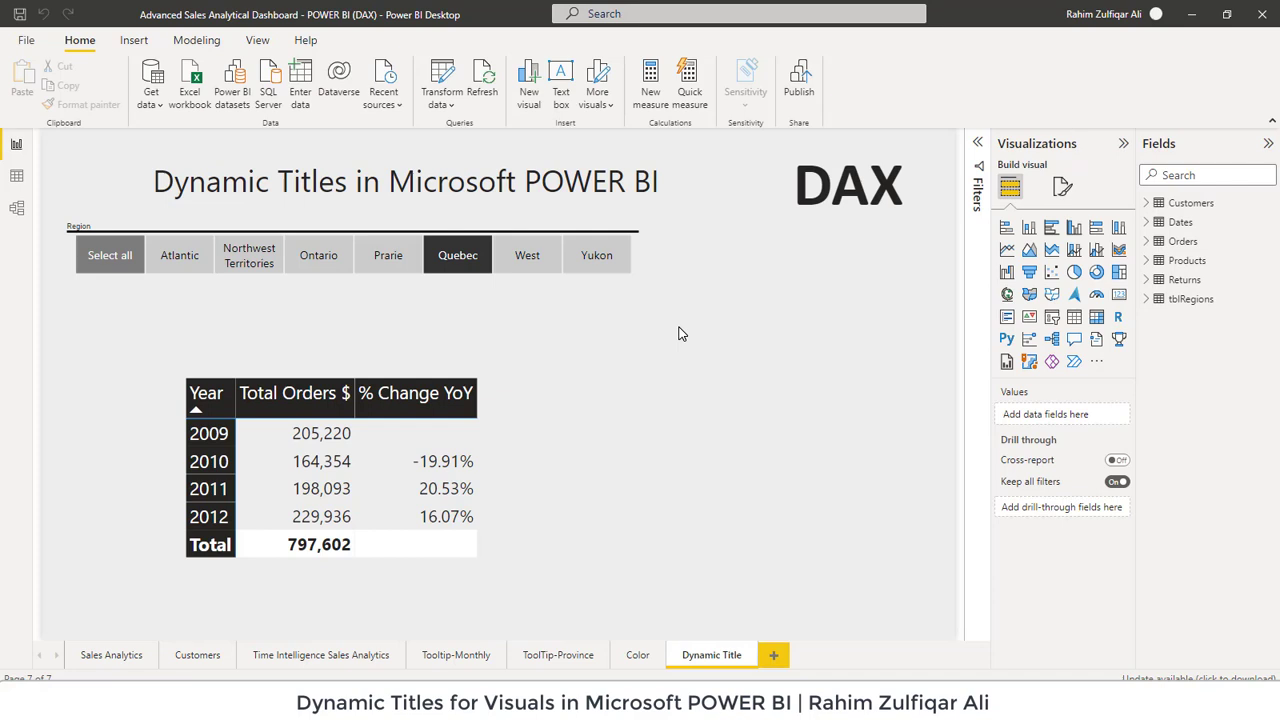
Inspect the region slicer and the orders-by-year matrix
{"action": "left_click", "coordinate": [365, 226]}
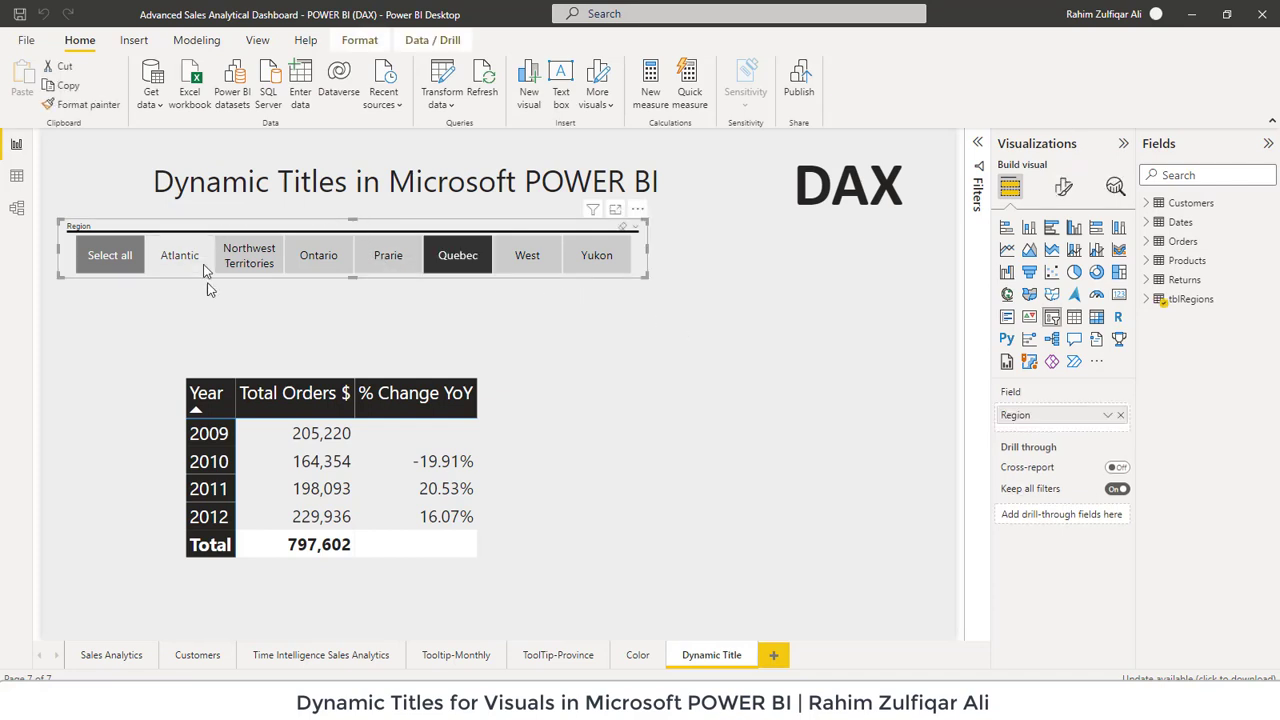
{"action": "left_click", "coordinate": [285, 382]}
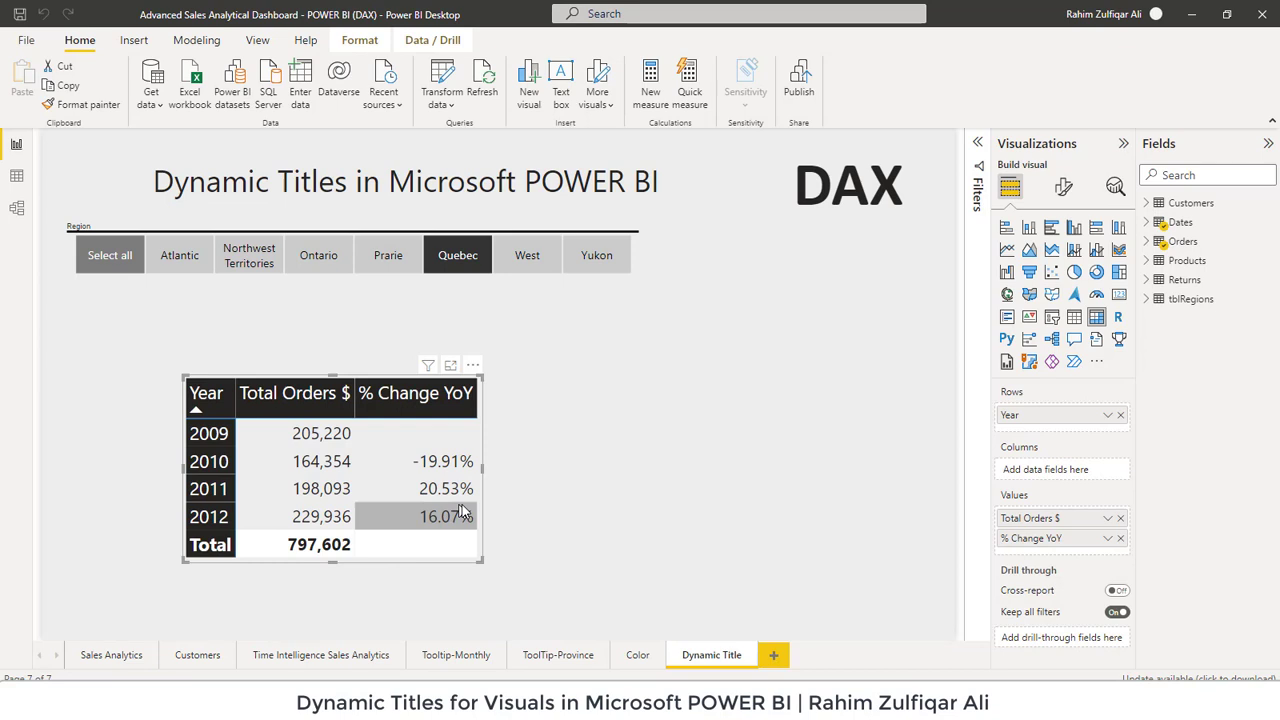
{"action": "left_click", "coordinate": [557, 426]}
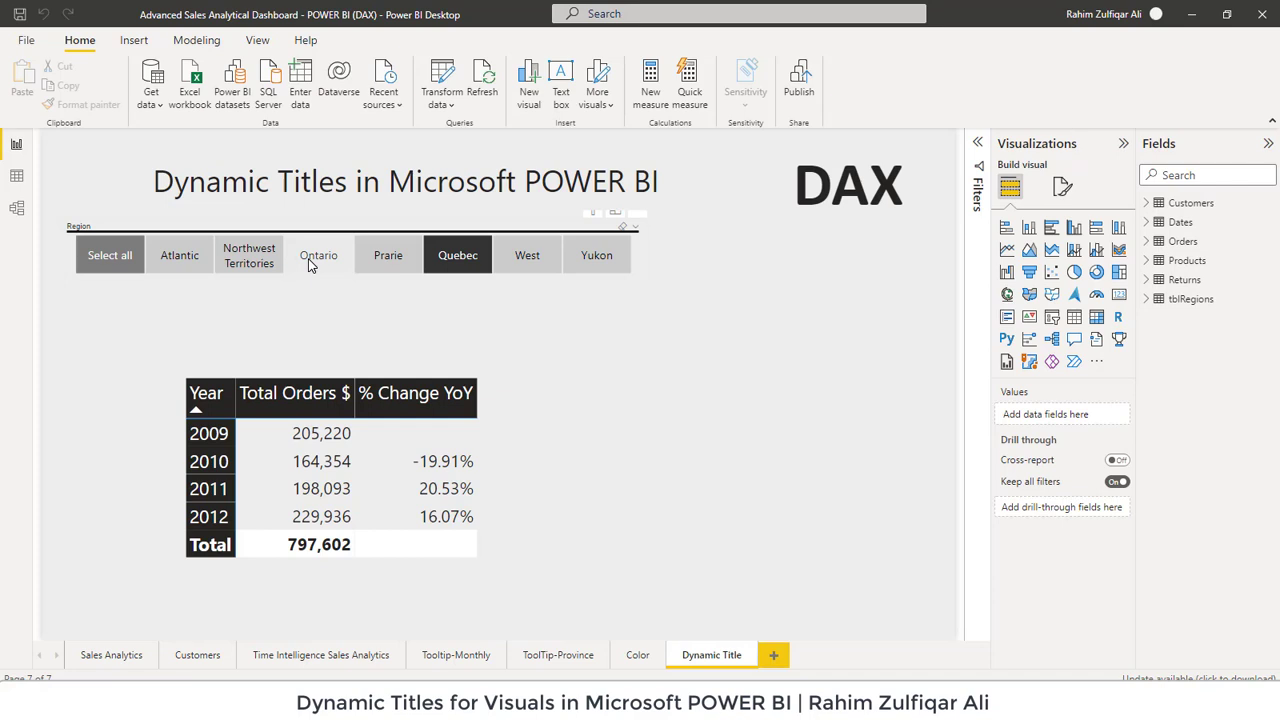
Filter the matrix to West, Prairie, Ontario, Northwest Territories and Atlantic, then back to all regions
{"action": "left_click", "coordinate": [527, 257]}
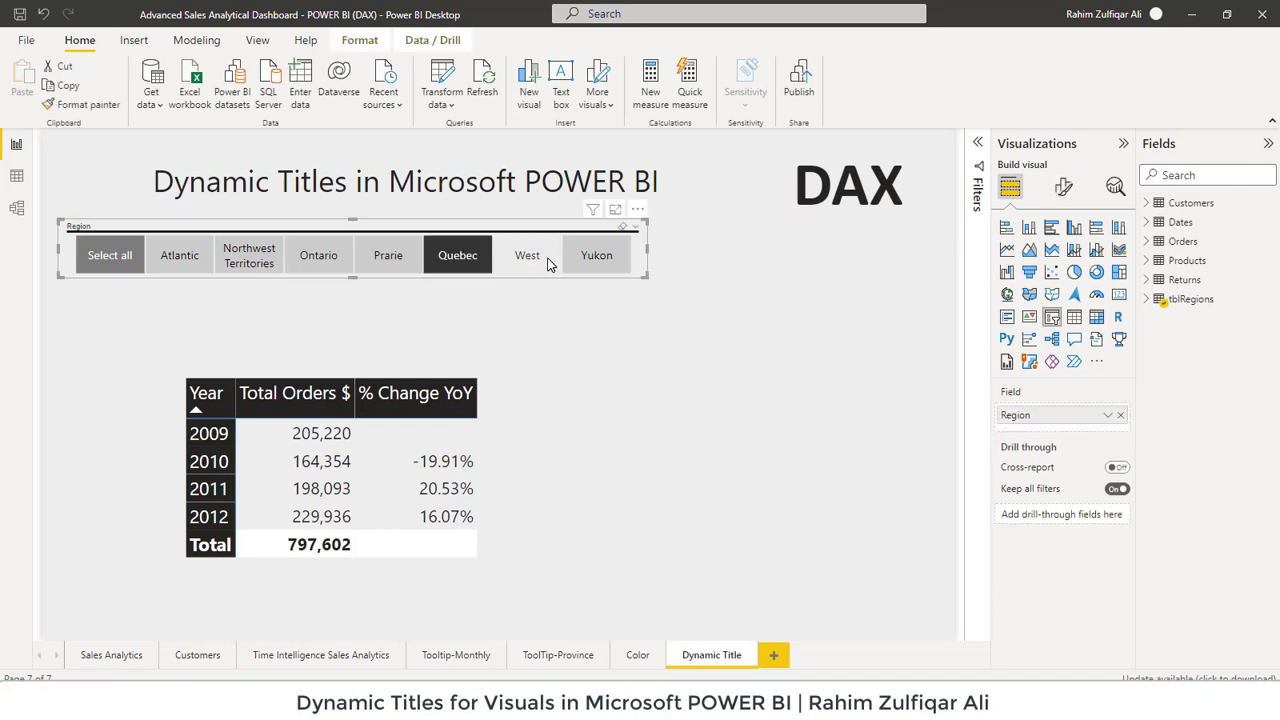
{"action": "left_click", "coordinate": [548, 262]}
{"action": "left_click", "coordinate": [548, 263]}
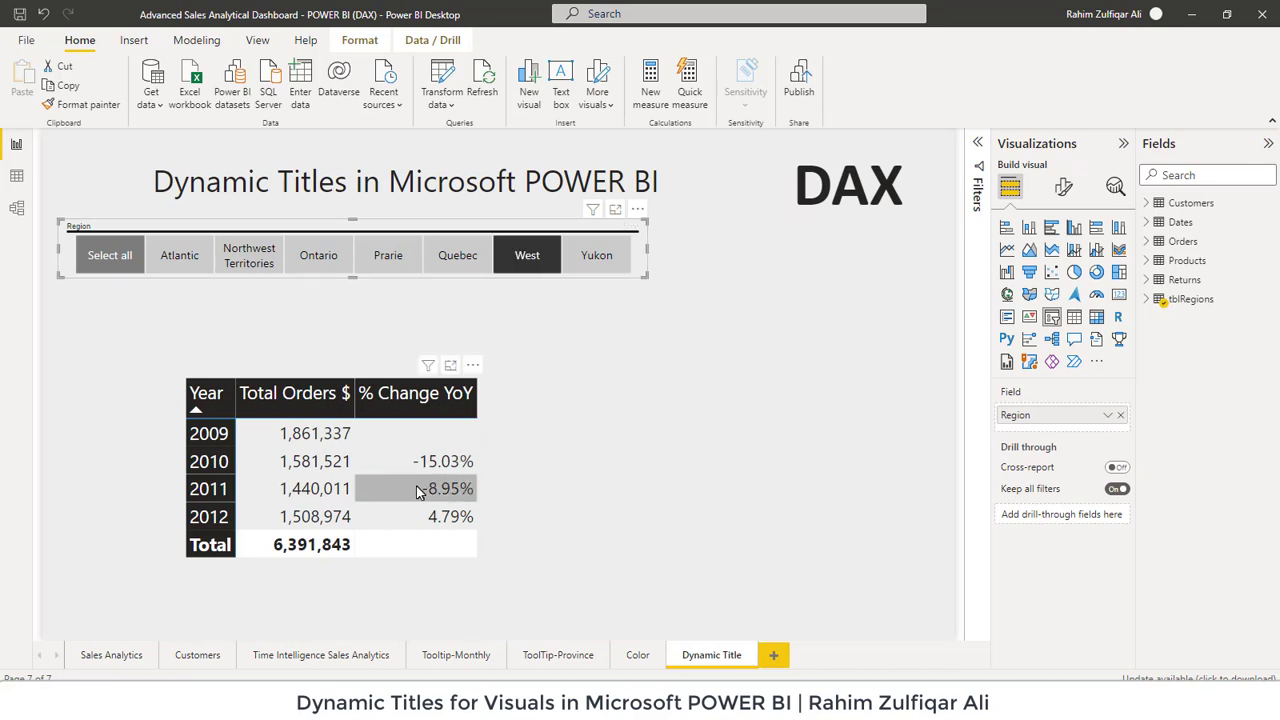
{"action": "left_click", "coordinate": [362, 262]}
{"action": "left_click", "coordinate": [318, 260]}
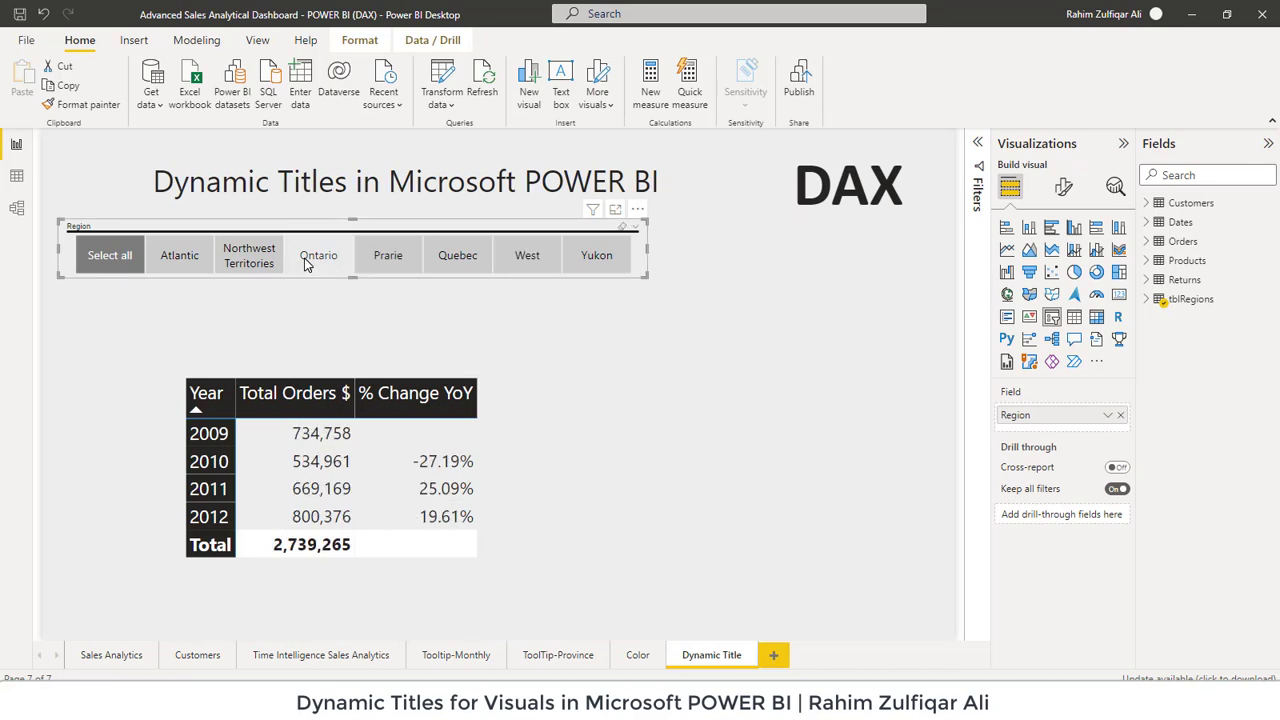
{"action": "left_click", "coordinate": [267, 260]}
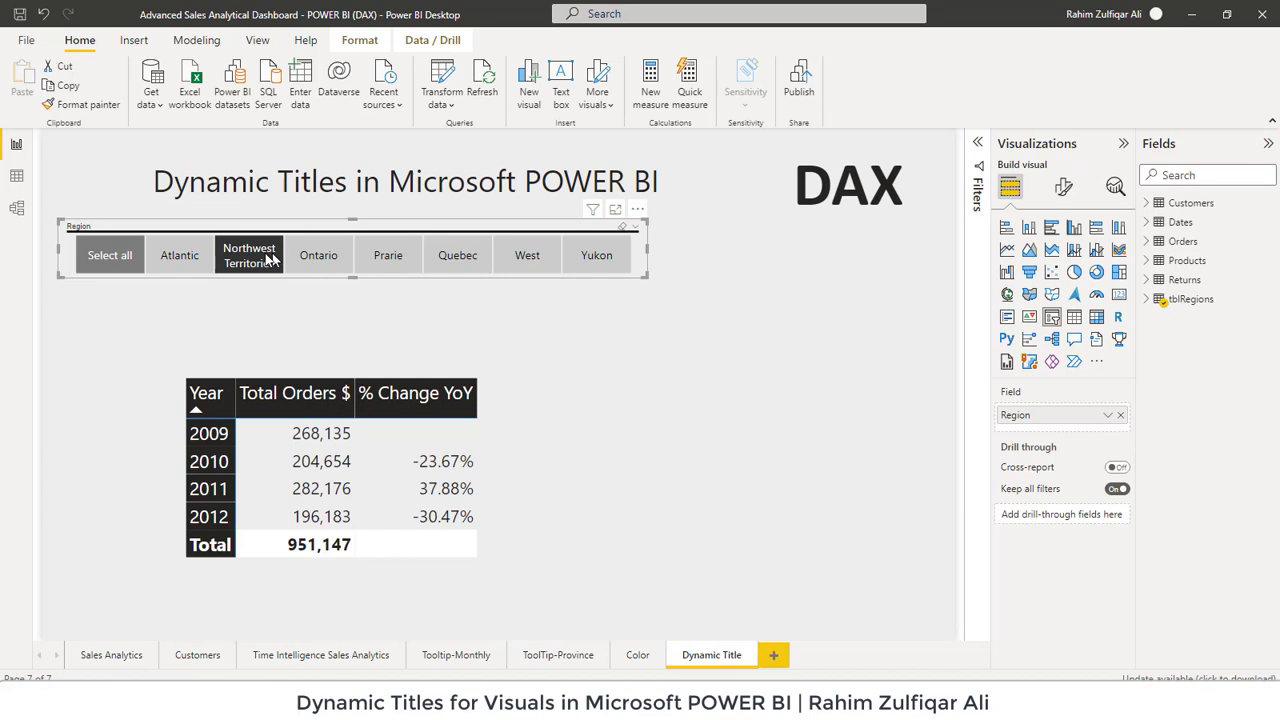
{"action": "left_click", "coordinate": [190, 258]}
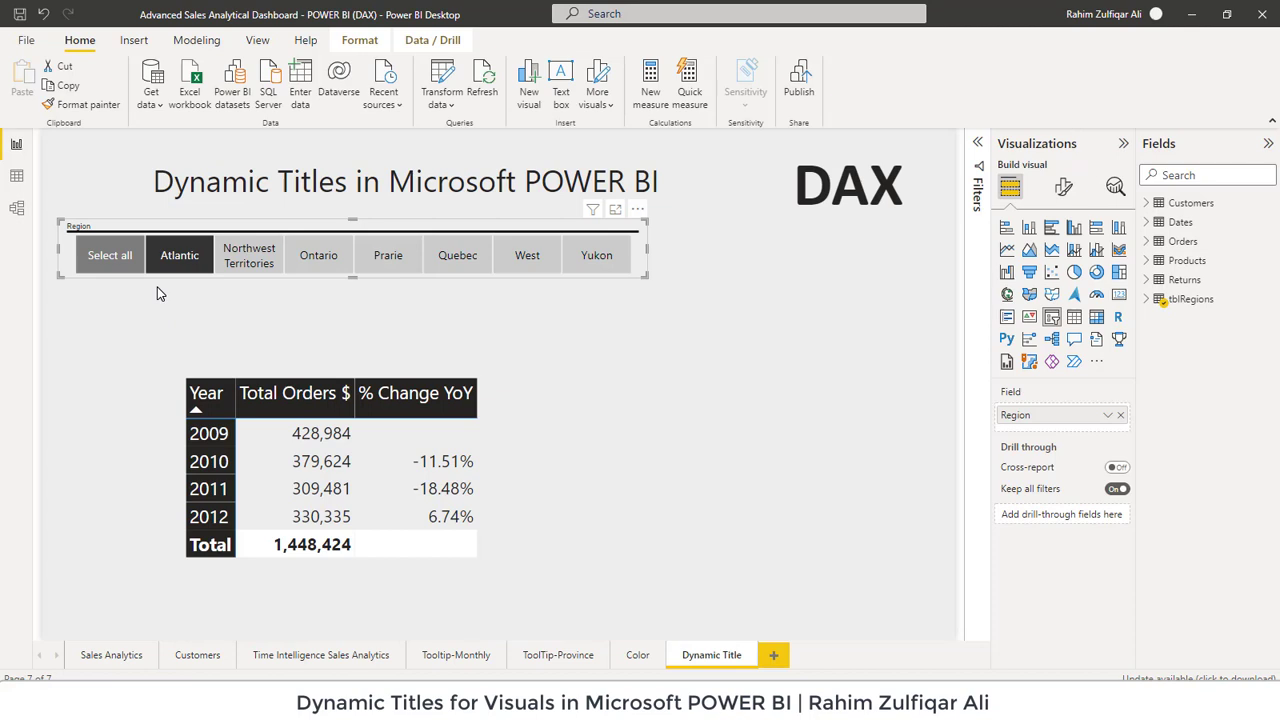
{"action": "left_click", "coordinate": [118, 261]}
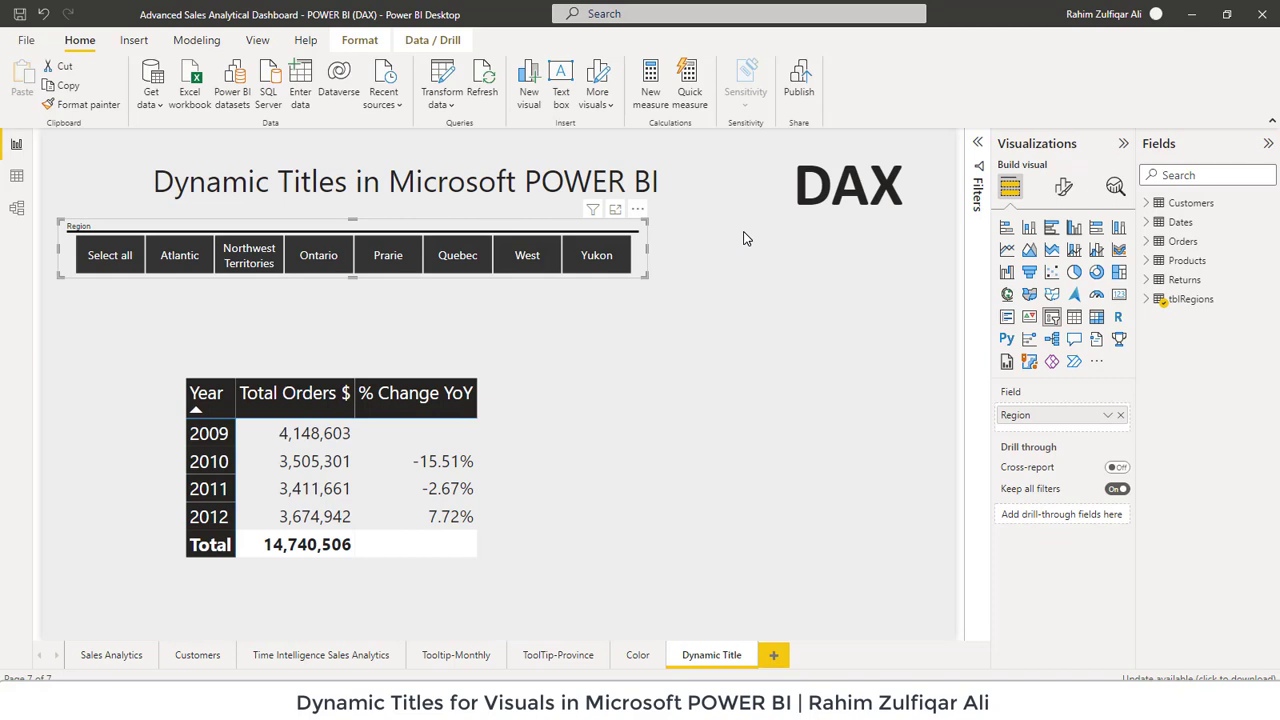
Add a new blank measure to the Orders table
{"action": "left_click", "coordinate": [1212, 242]}
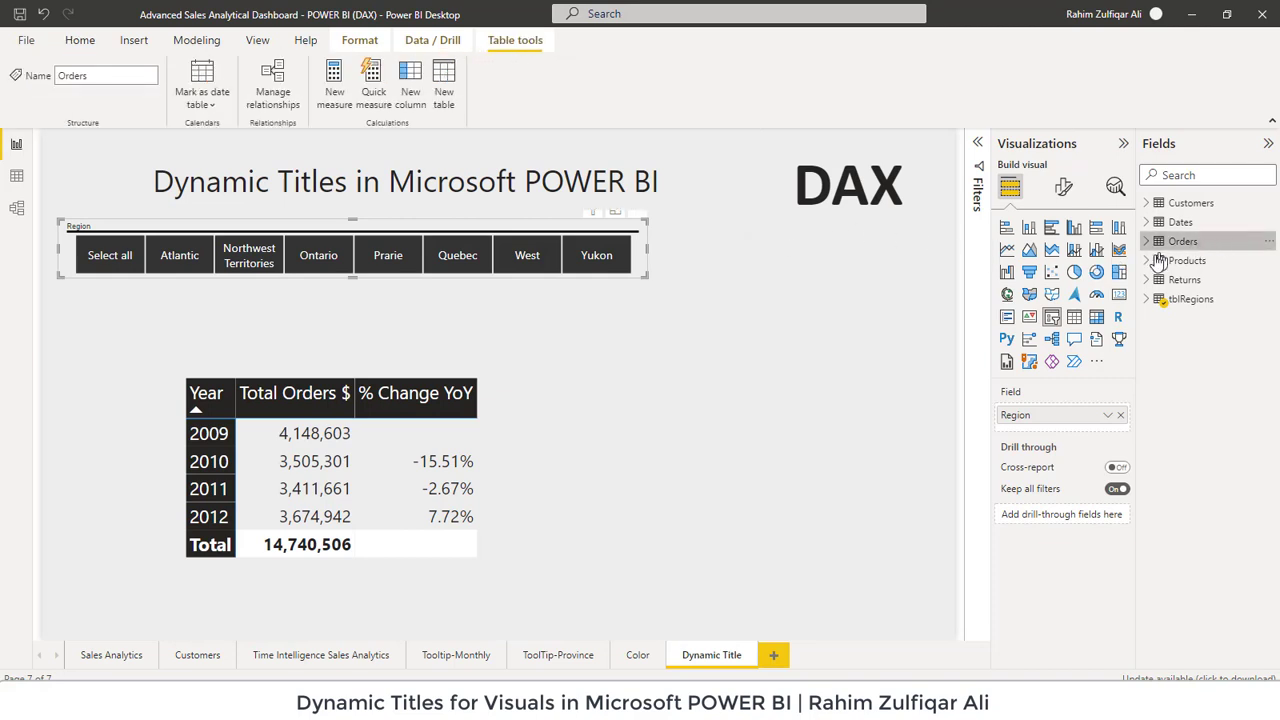
{"action": "left_click", "coordinate": [82, 41]}
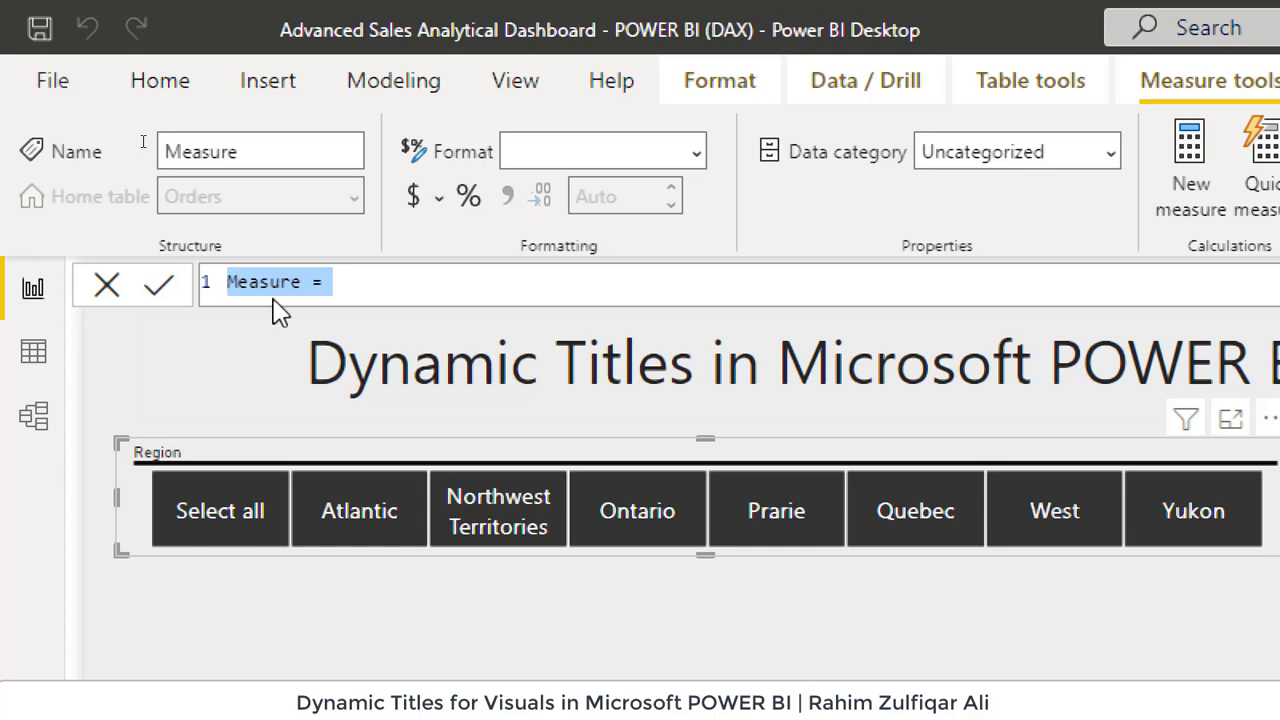
Rename the default measure to 'Selected Regions Group'
{"action": "left_click", "coordinate": [291, 282]}
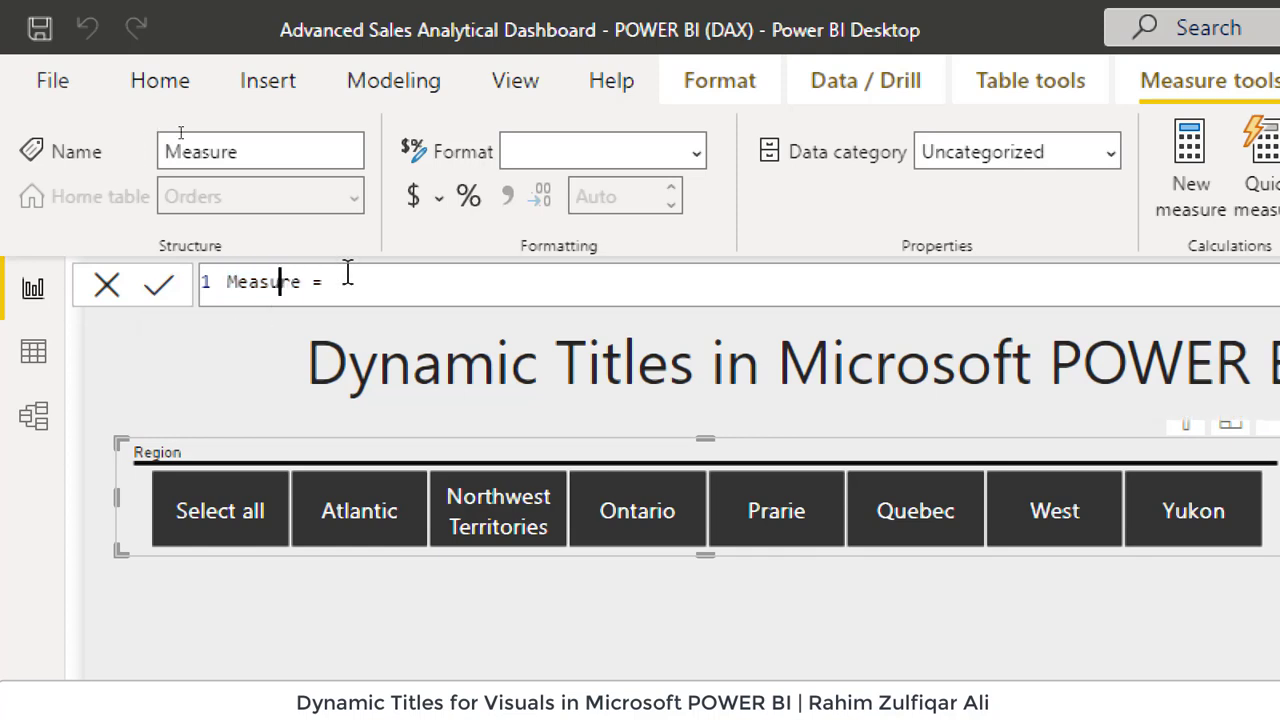
{"action": "key", "text": "Right"}
{"action": "key", "text": "ctrl+shift+Left"}
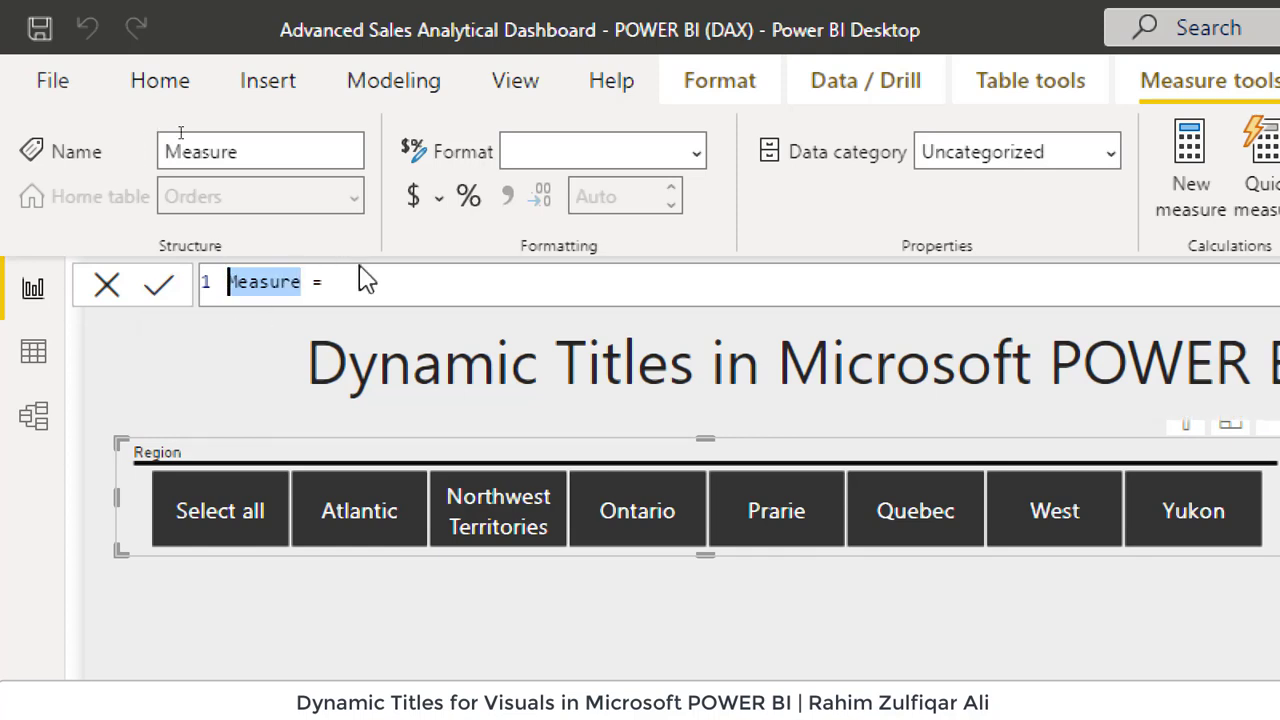
{"action": "type", "text": "Selected "}
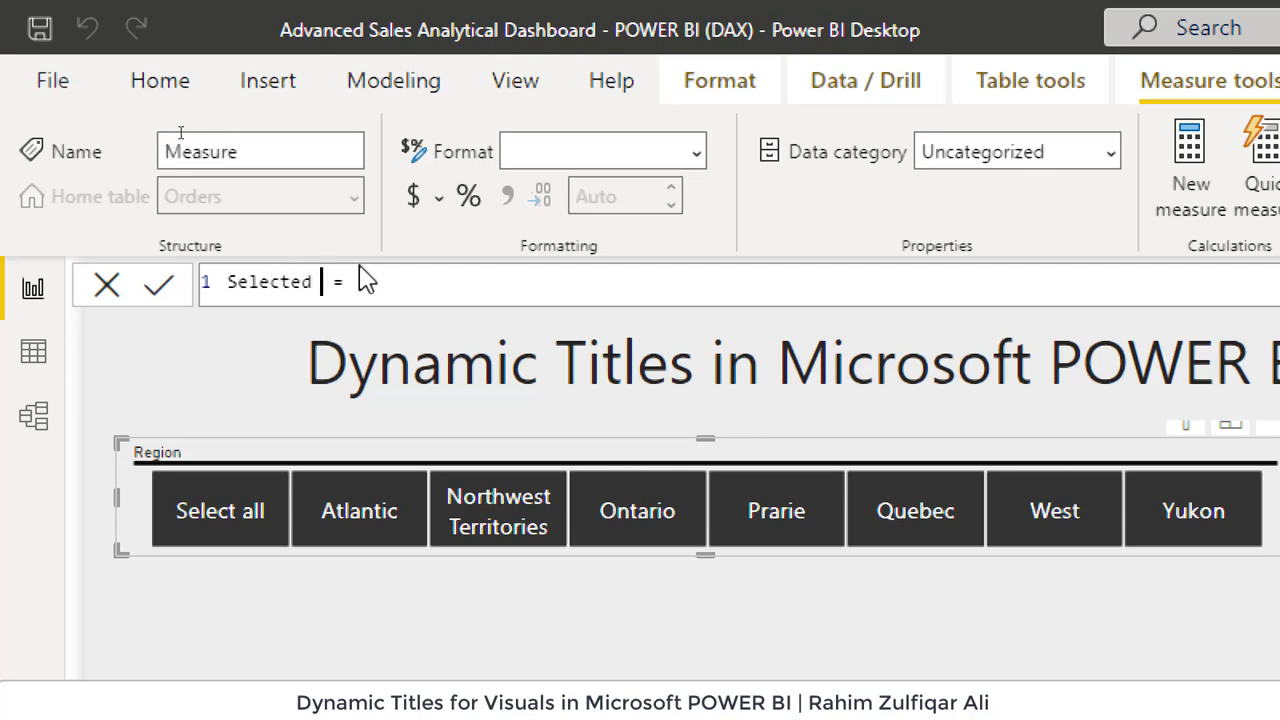
{"action": "type", "text": "Regions "}
{"action": "type", "text": "Group"}
{"action": "key", "text": "End"}
Declare VAR RegionsGroup = SELECTEDVALUE(tblRegions[Region]) on indented lines
{"action": "key", "text": "shift+Return"}
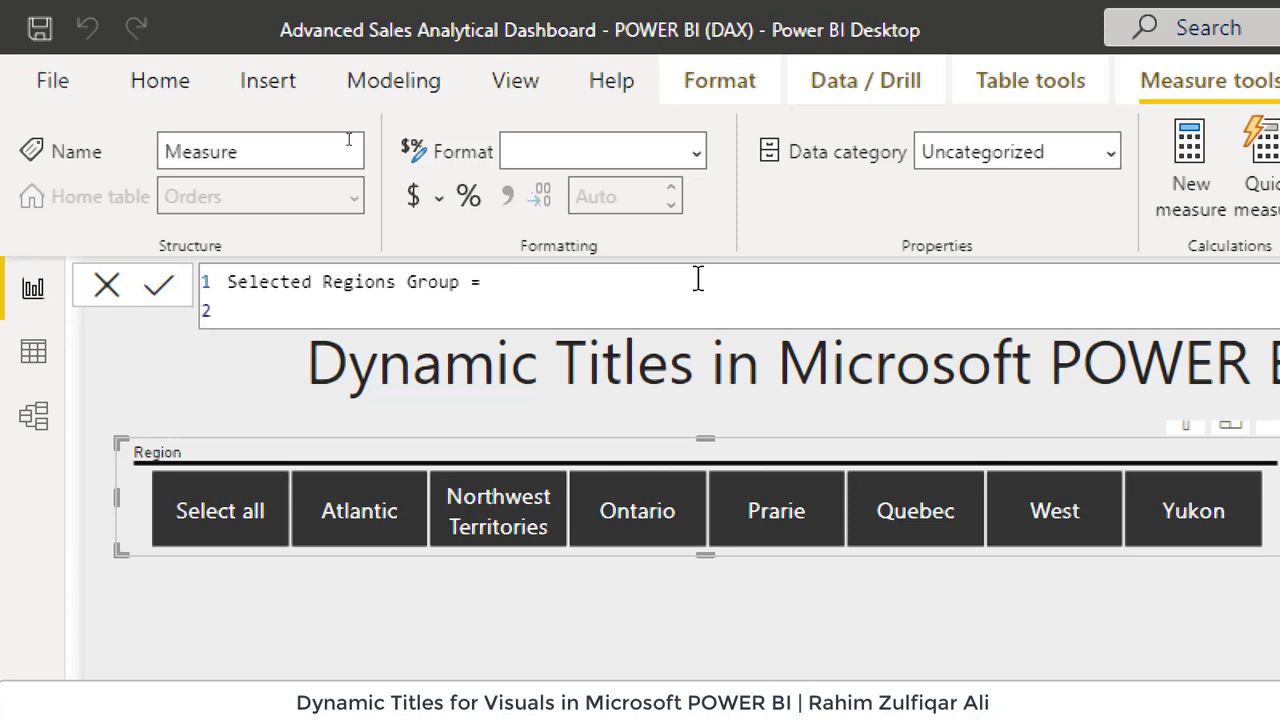
{"action": "type", "text": "VA"}
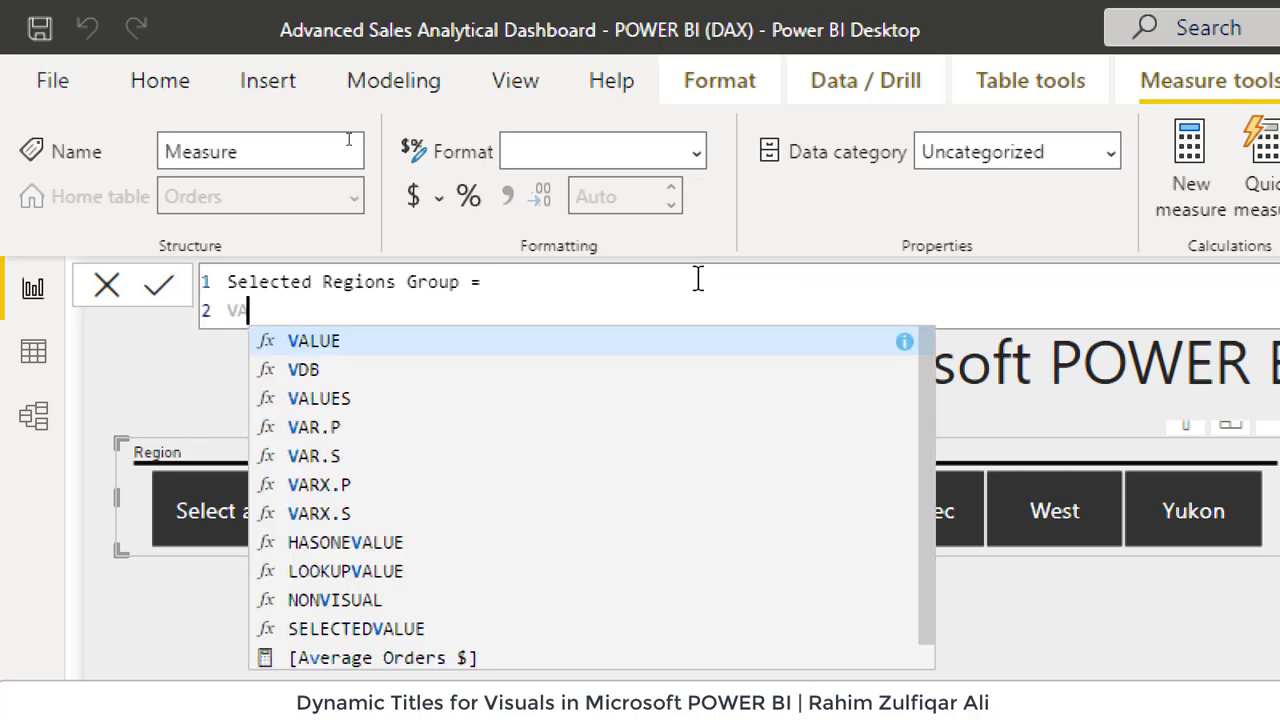
{"action": "type", "text": "R"}
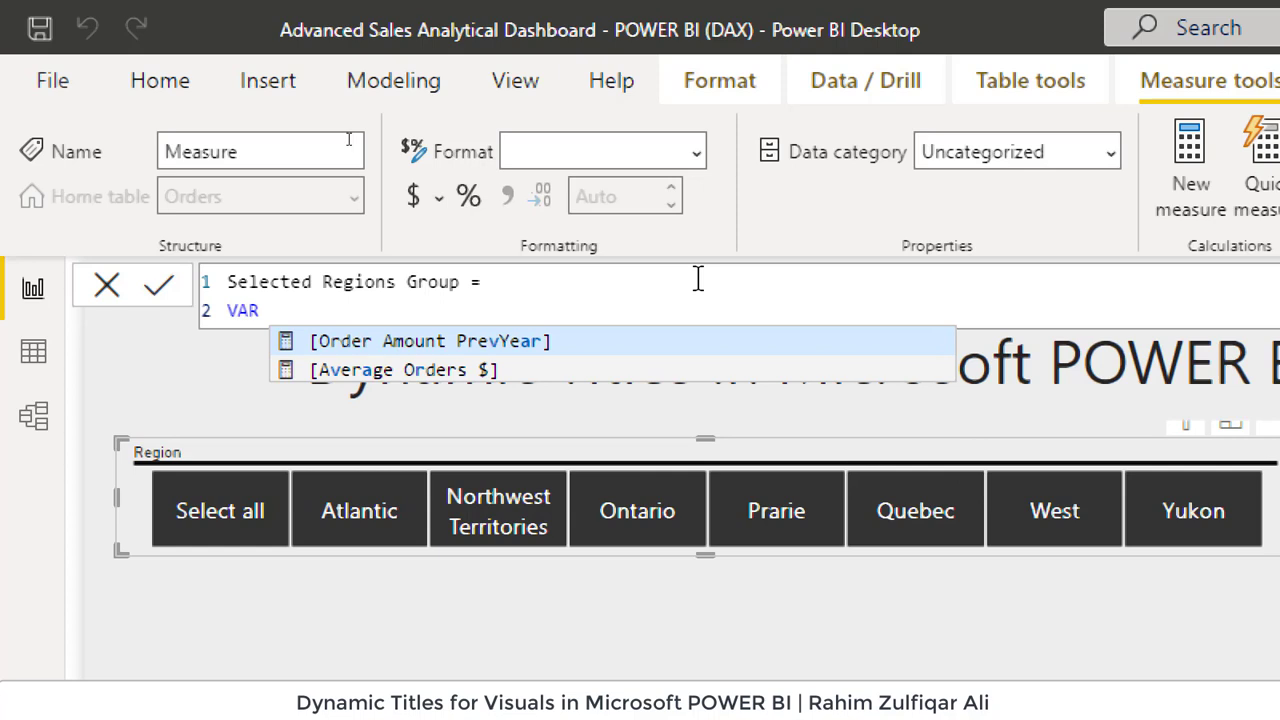
{"action": "type", "text": " Region"}
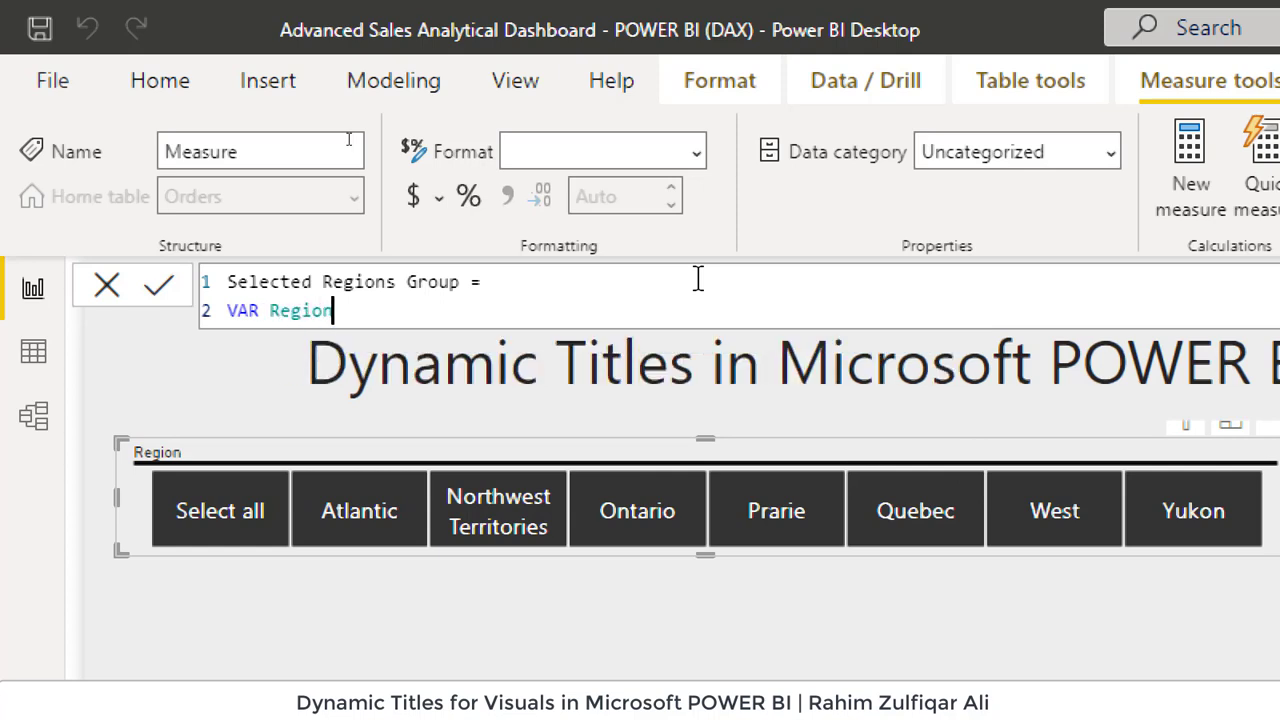
{"action": "type", "text": "sGro"}
{"action": "type", "text": "up "}
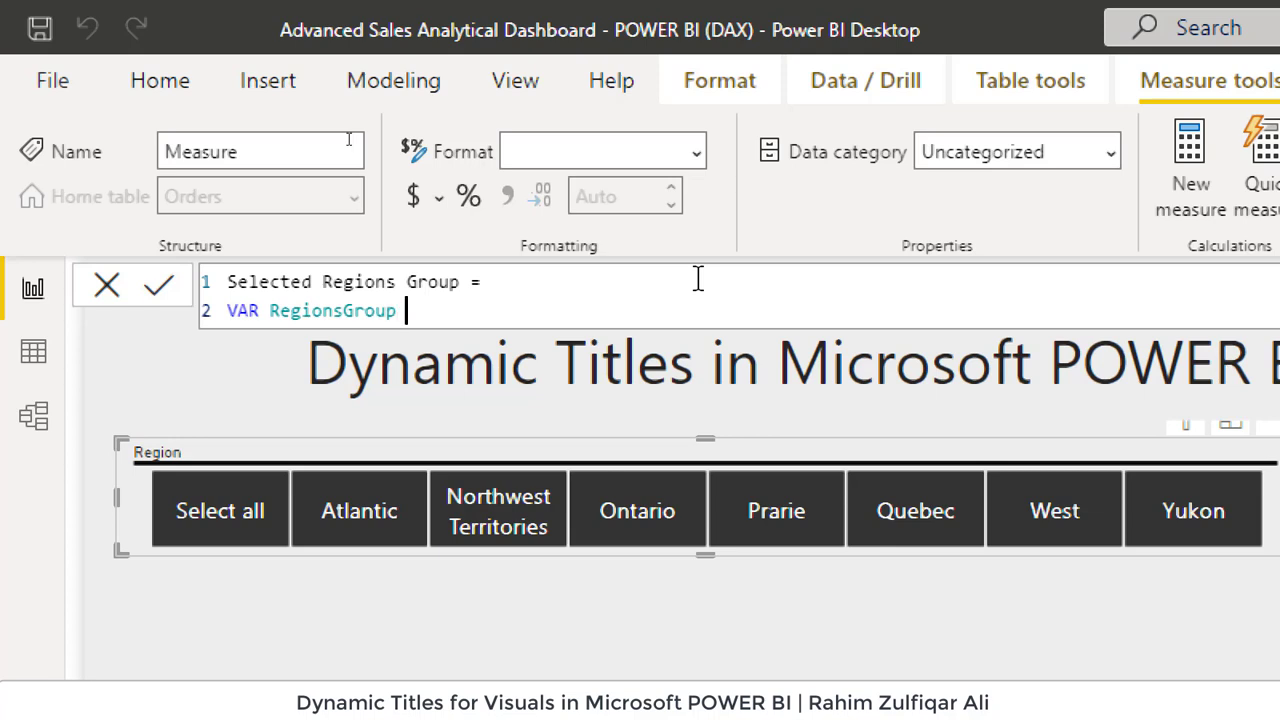
{"action": "type", "text": "="}
{"action": "key", "text": "shift+Return"}
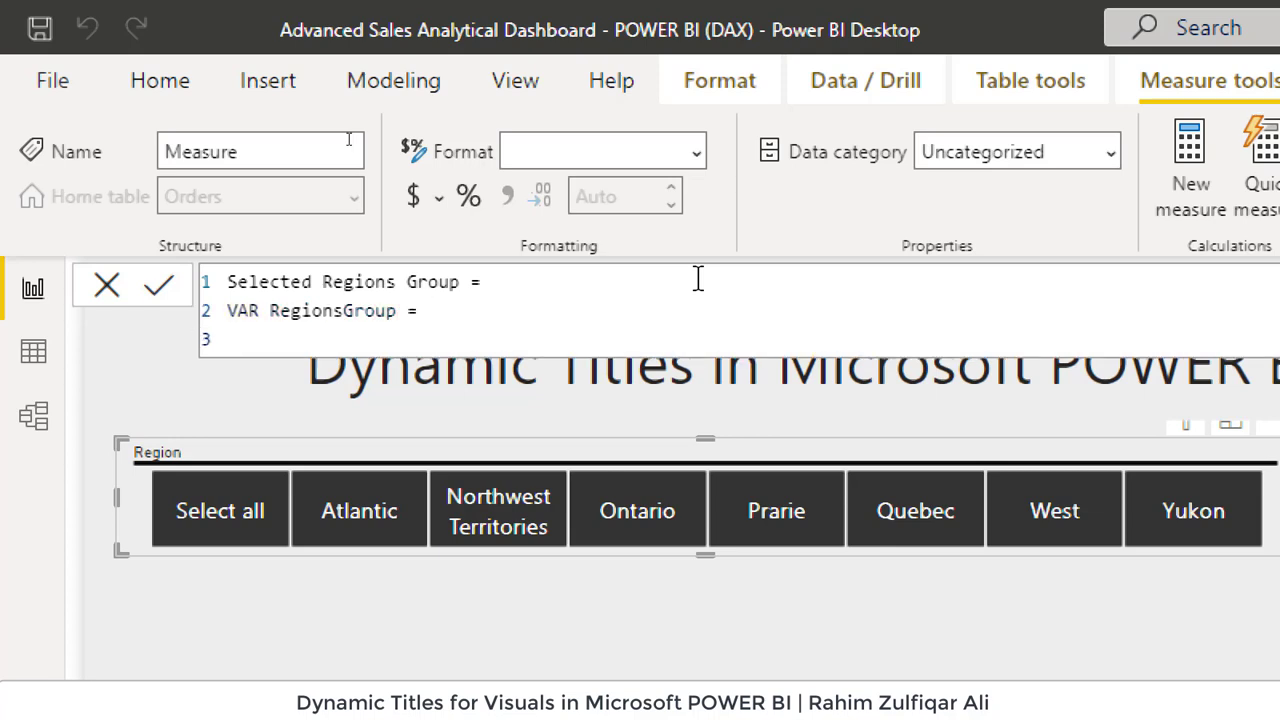
{"action": "key", "text": "Tab"}
{"action": "type", "text": "Selec"}
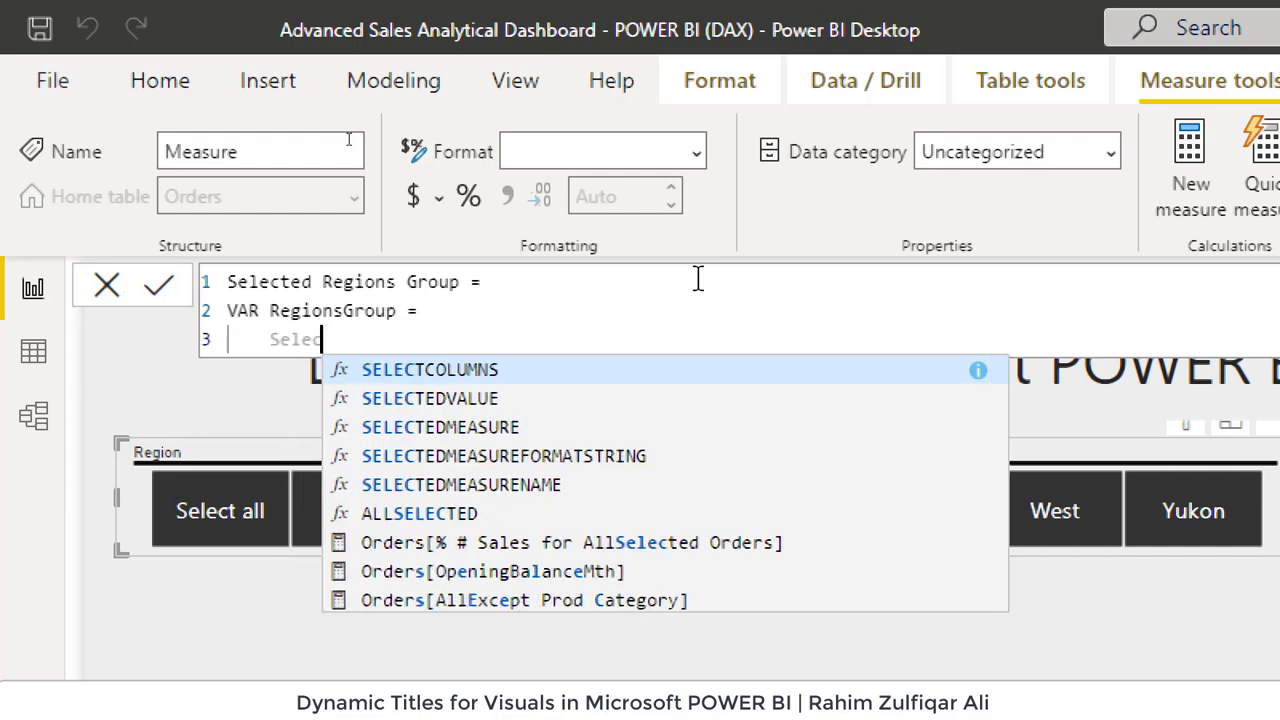
{"action": "key", "text": "Down"}
{"action": "key", "text": "Tab"}
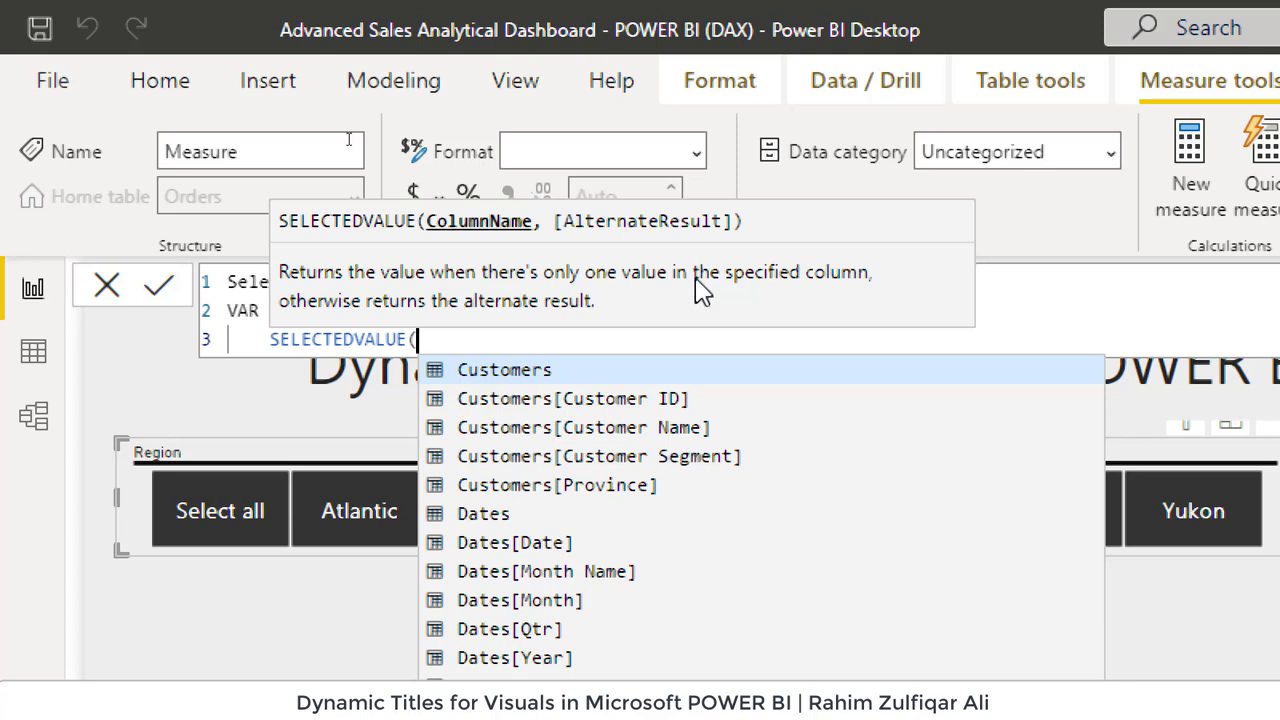
{"action": "type", "text": "tbl"}
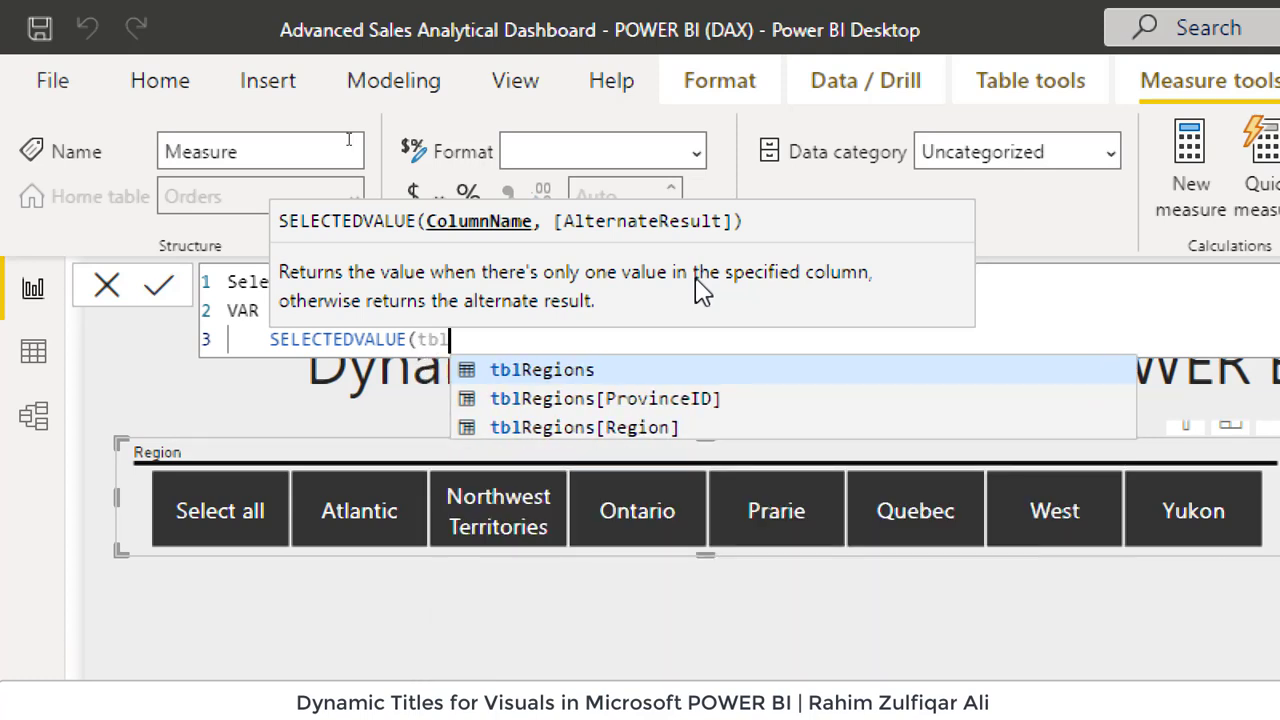
{"action": "key", "text": "Down"}
{"action": "key", "text": "Down"}
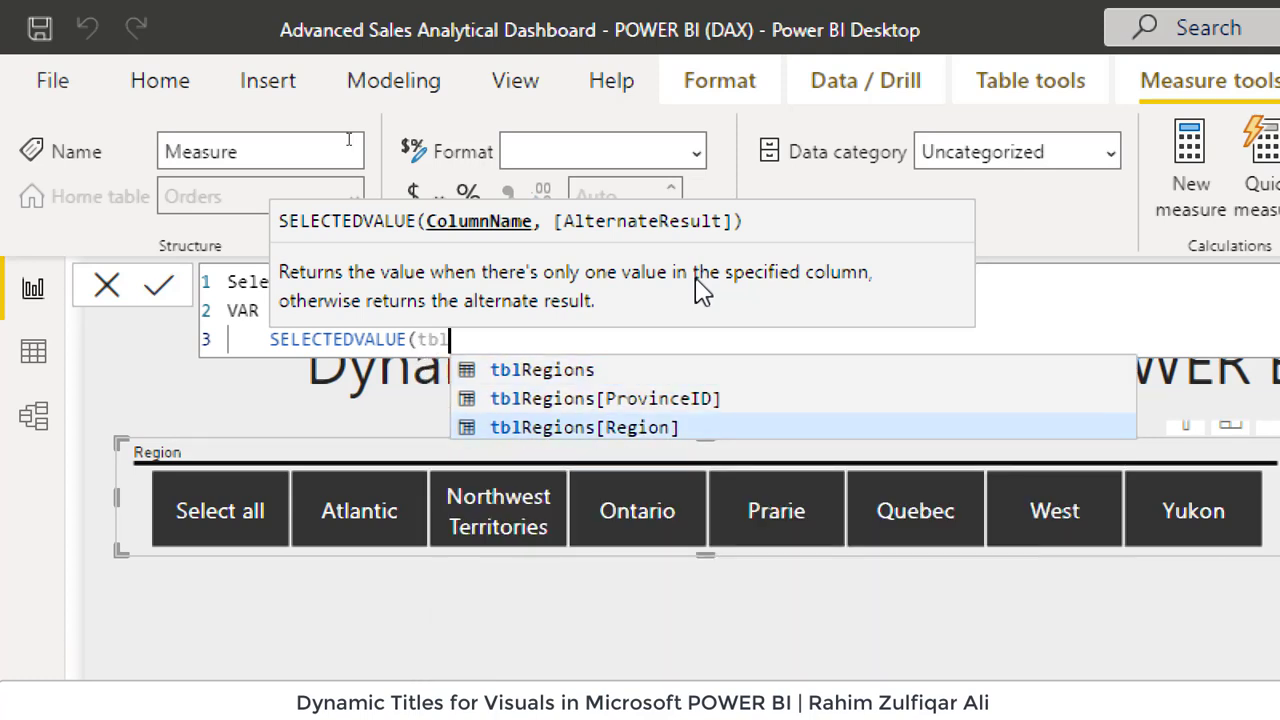
{"action": "key", "text": "Tab"}
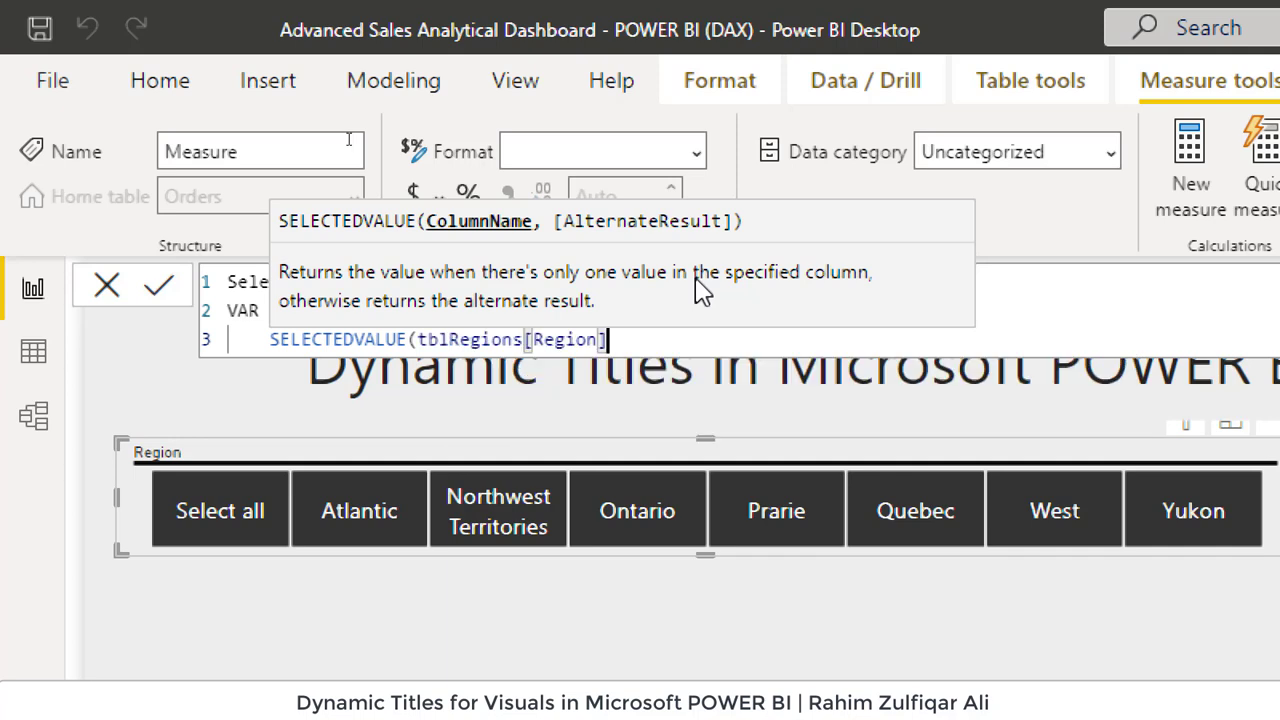
{"action": "type", "text": ")"}
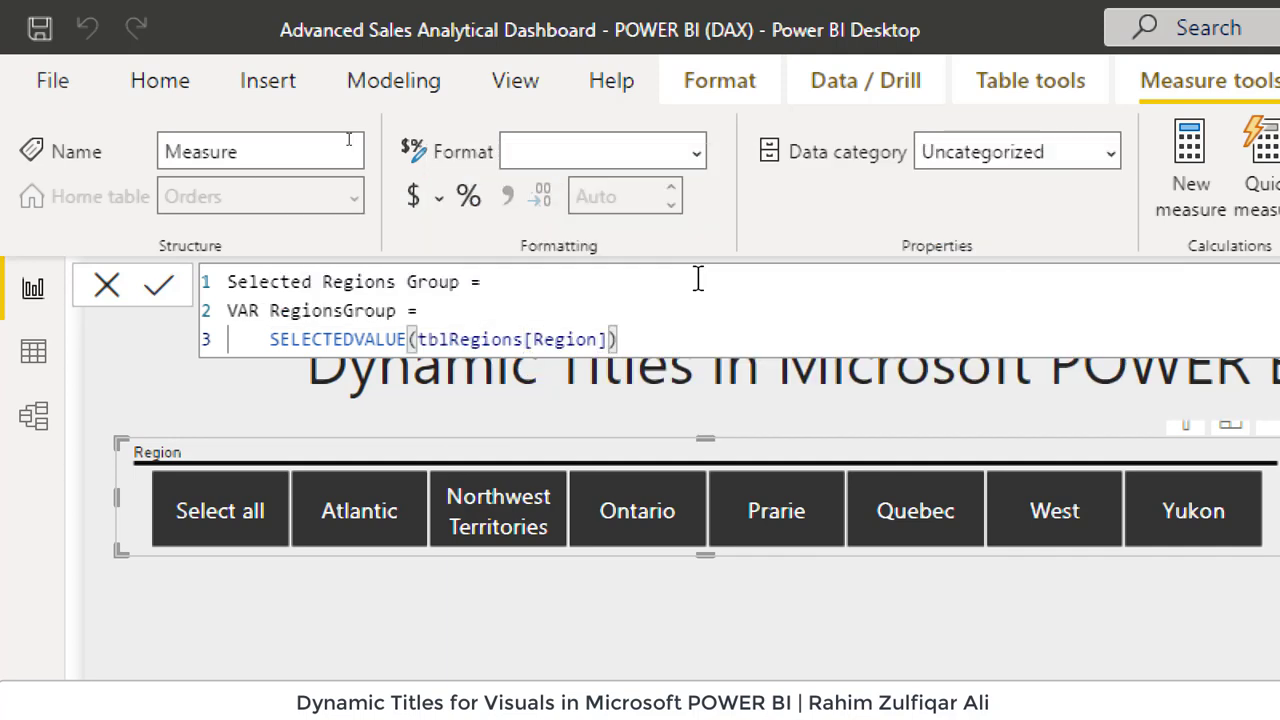
{"action": "key", "text": "shift+Return"}
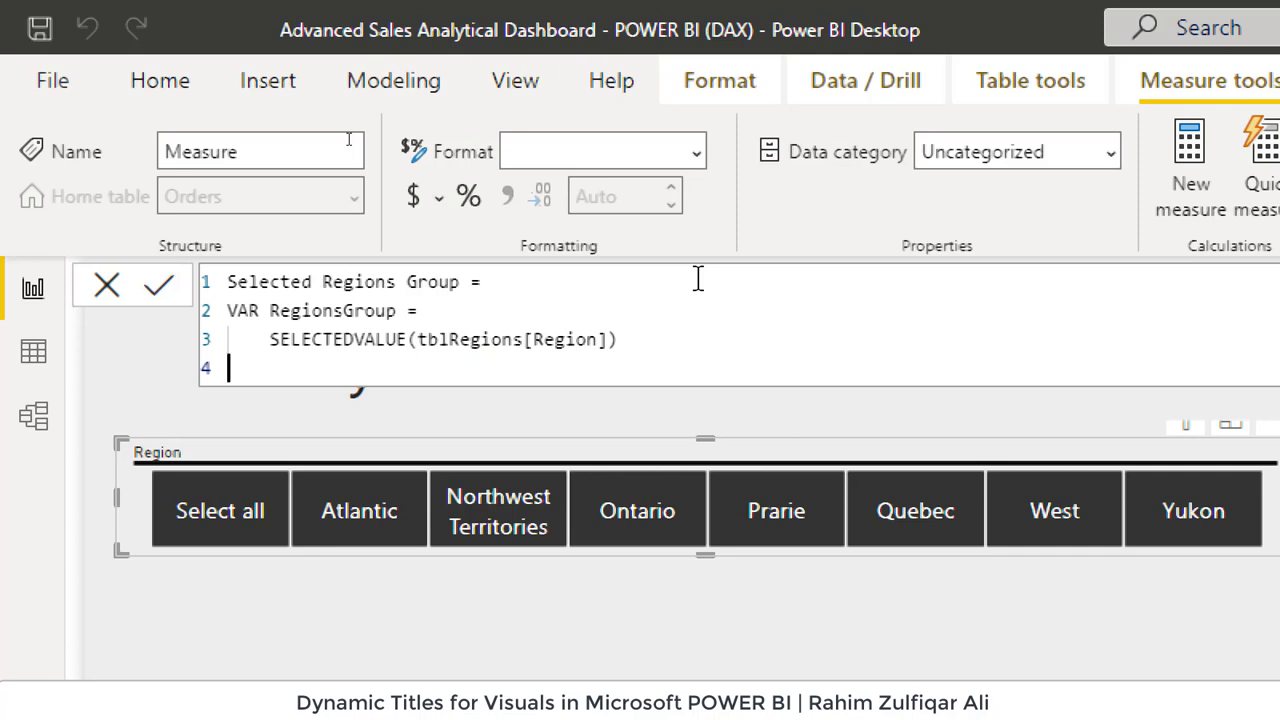
Start the RETURN clause with an indented IF( expression
{"action": "type", "text": "RETURN"}
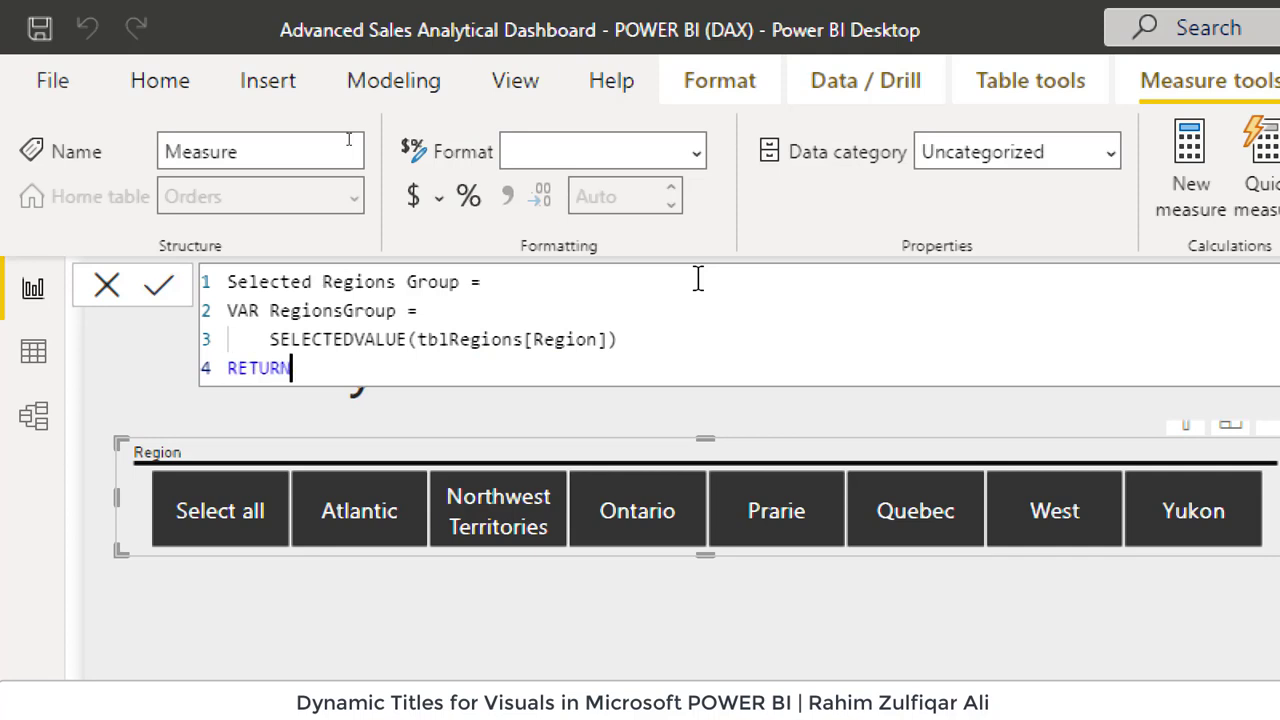
{"action": "key", "text": "shift+Return"}
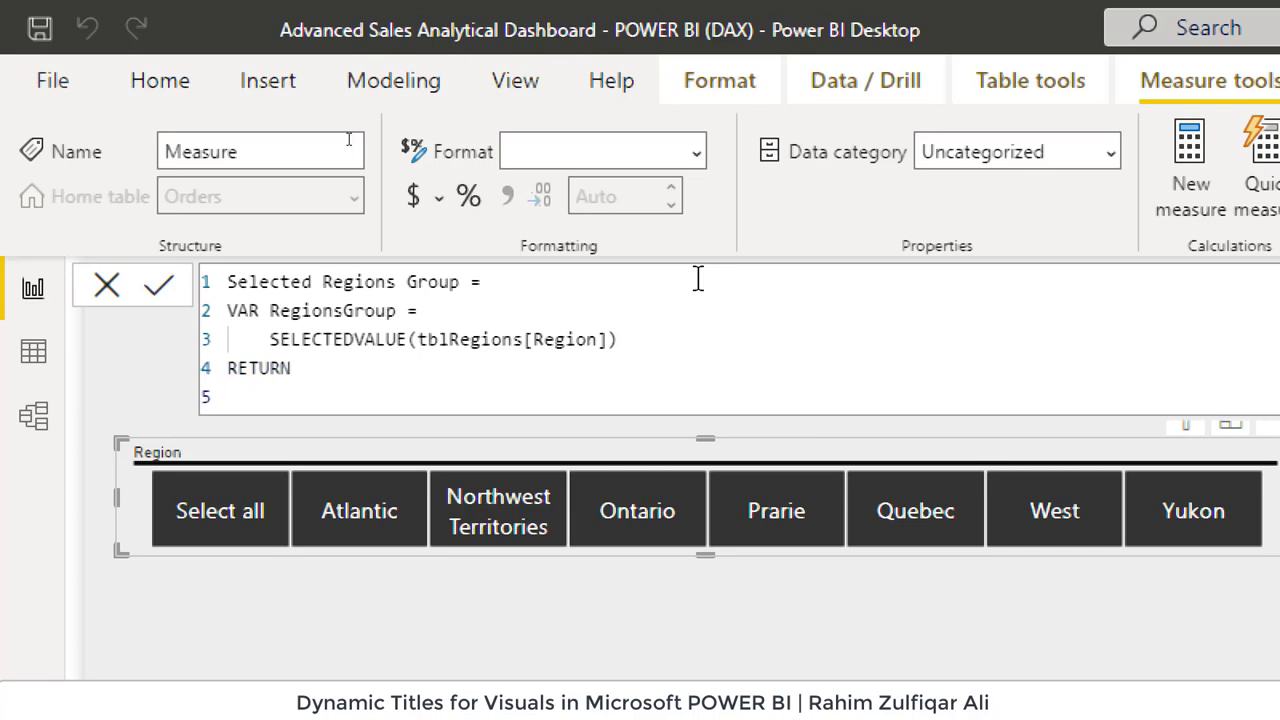
{"action": "key", "text": "Tab"}
{"action": "type", "text": "IF("}
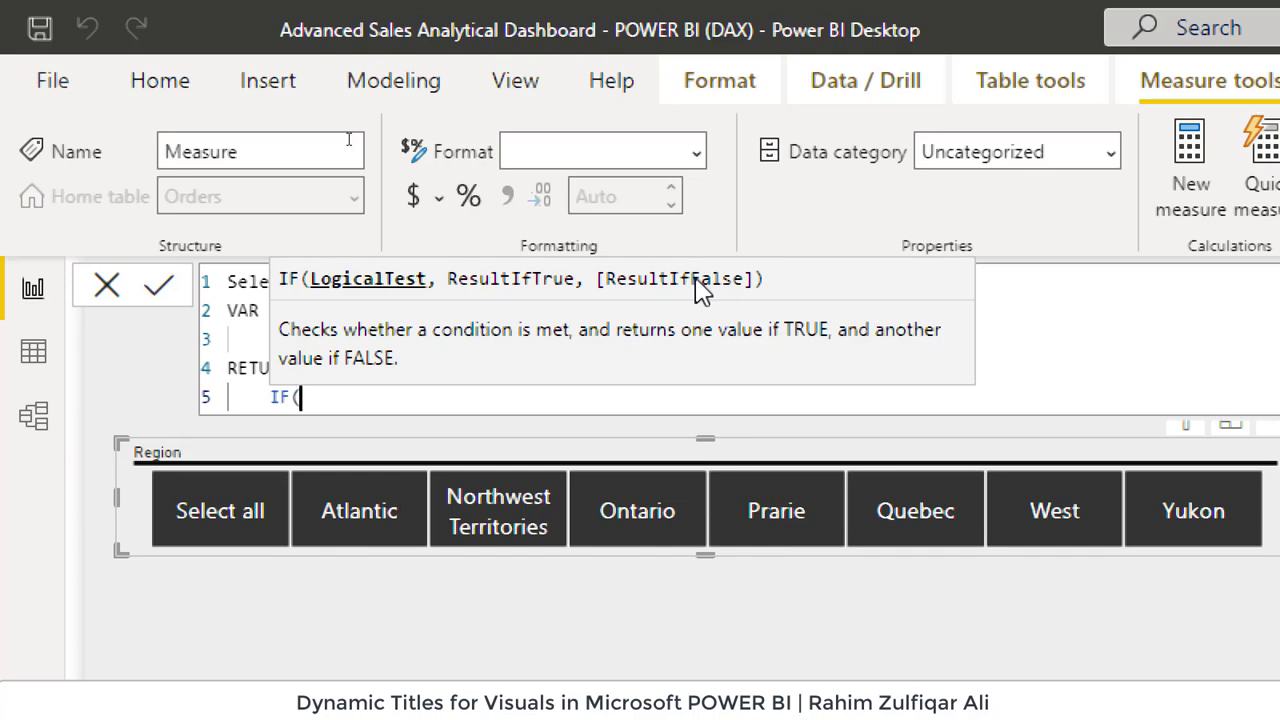
{"action": "key", "text": "shift+Return"}
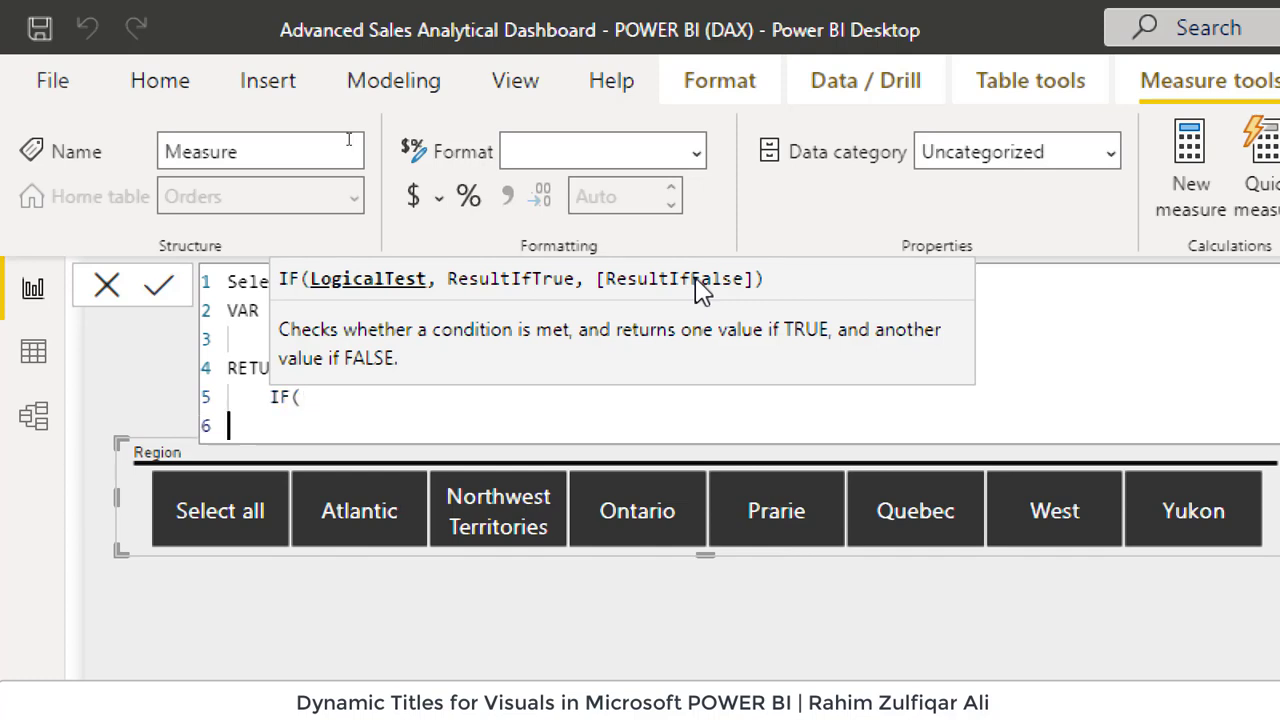
{"action": "key", "text": "Tab"}
{"action": "key", "text": "Tab"}
Make ISBLANK( RegionsGroup ) the IF test, with "All Orders by Regions." as the true result
{"action": "type", "text": "is"}
{"action": "key", "text": "BackSpace"}
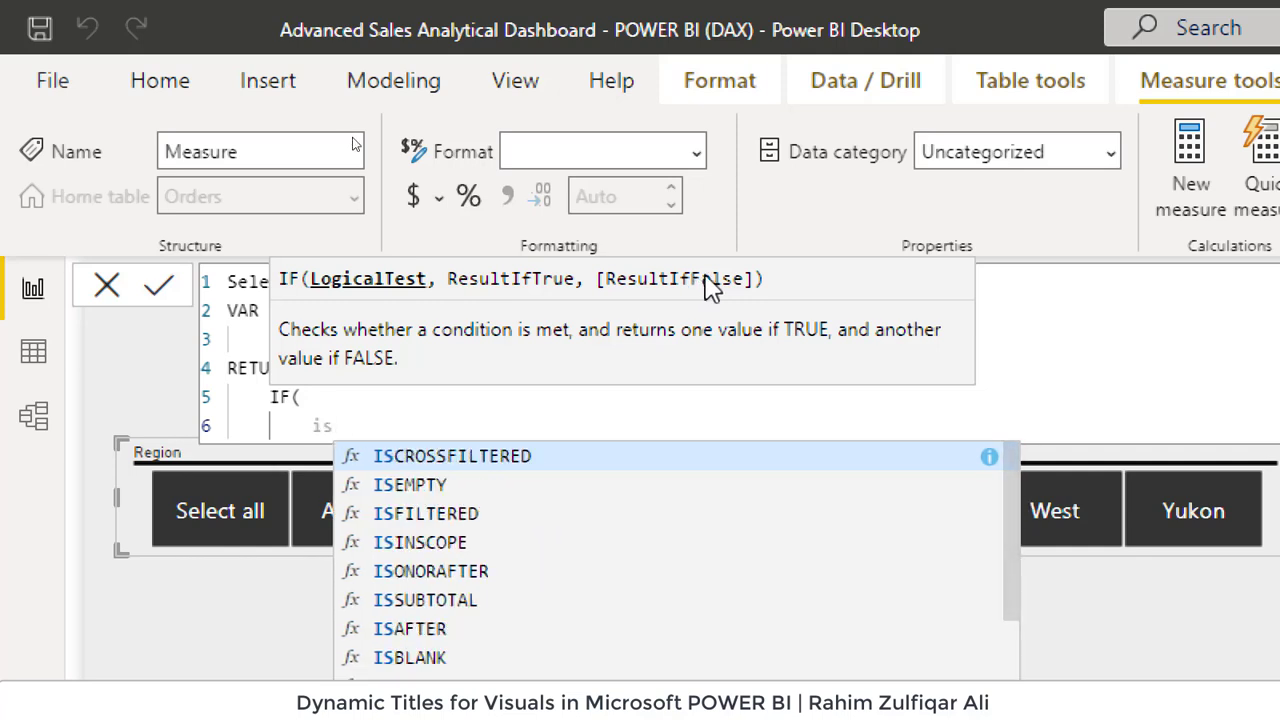
{"action": "type", "text": "blan"}
{"action": "key", "text": "Tab"}
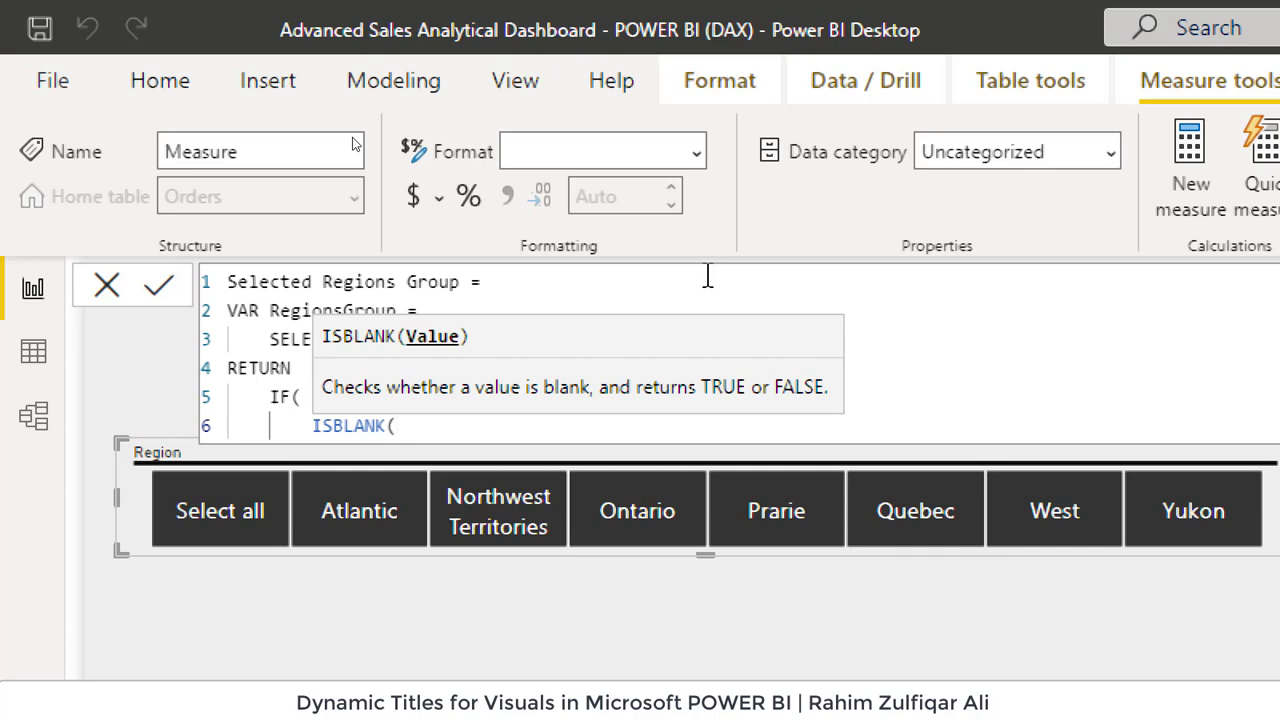
{"action": "type", "text": " Regions"}
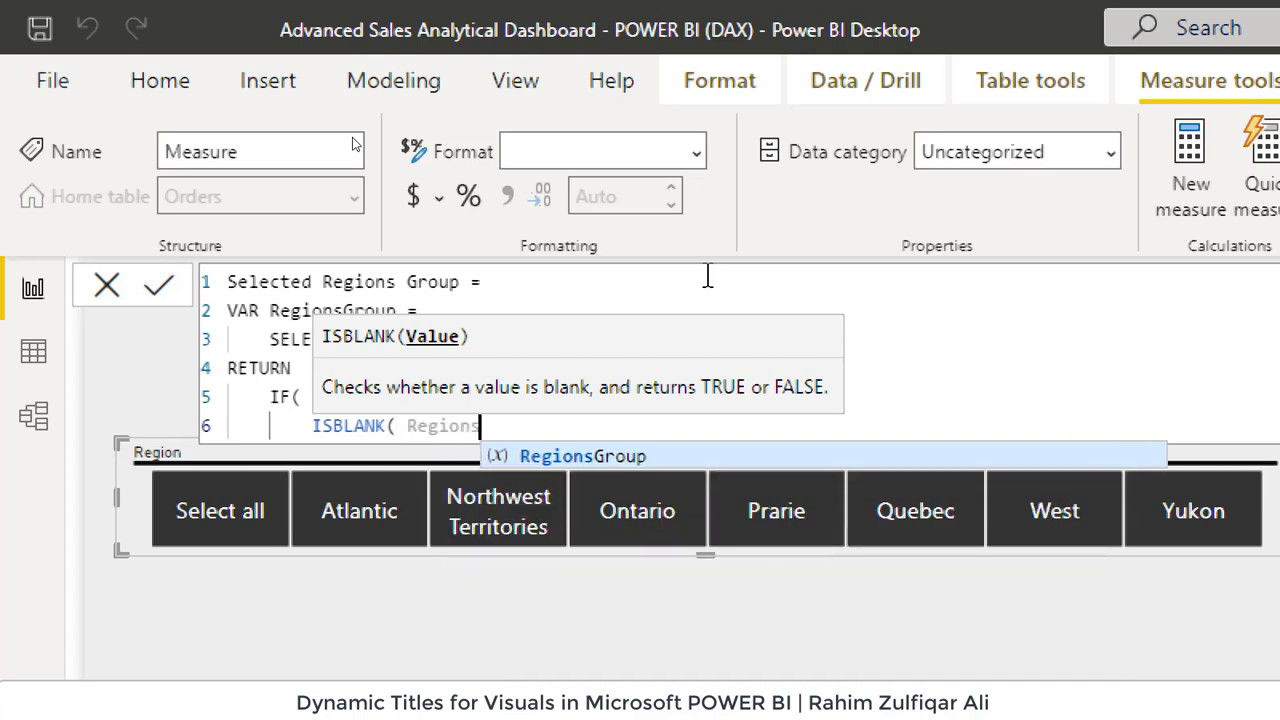
{"action": "type", "text": "Group"}
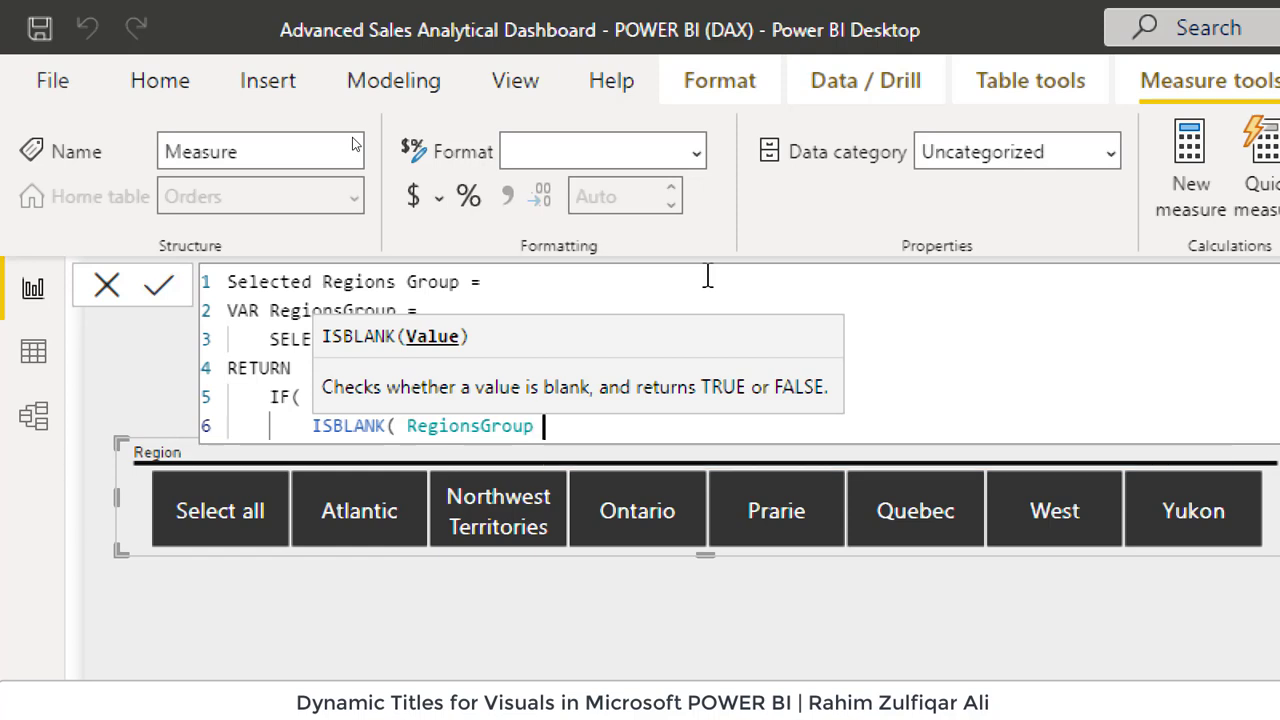
{"action": "type", "text": " )"}
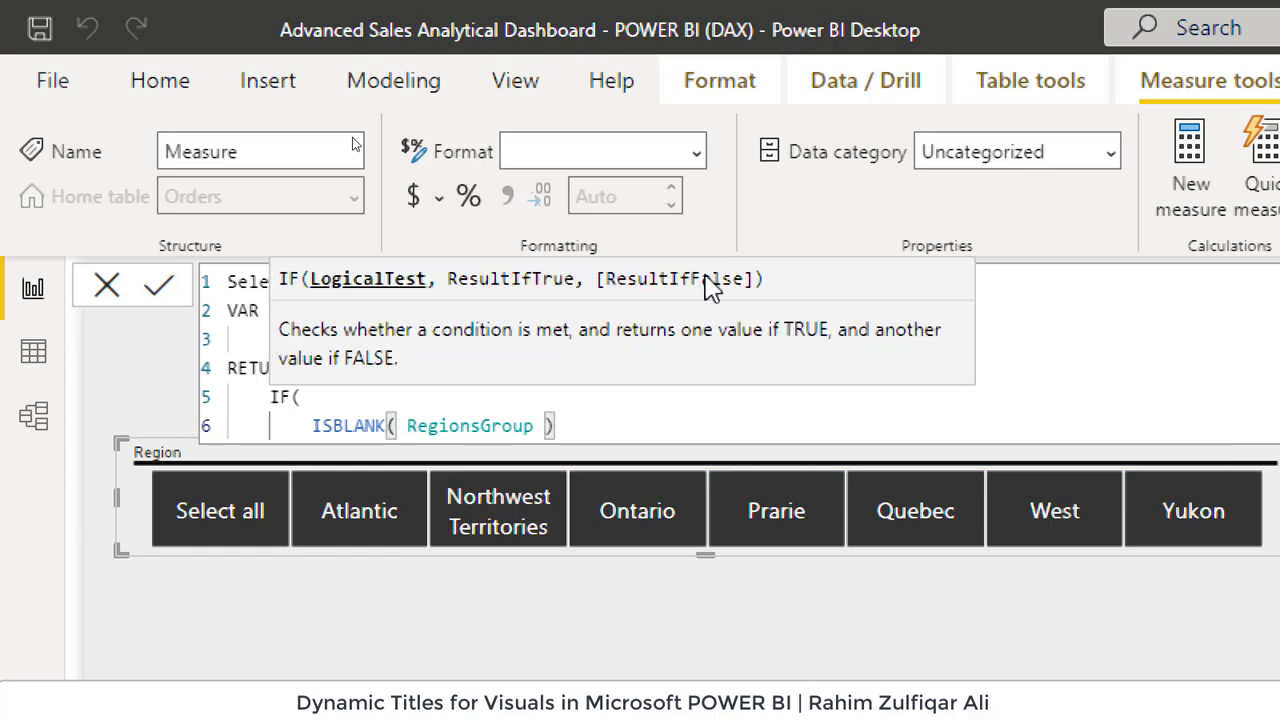
{"action": "type", "text": ","}
{"action": "key", "text": "shift+Return"}
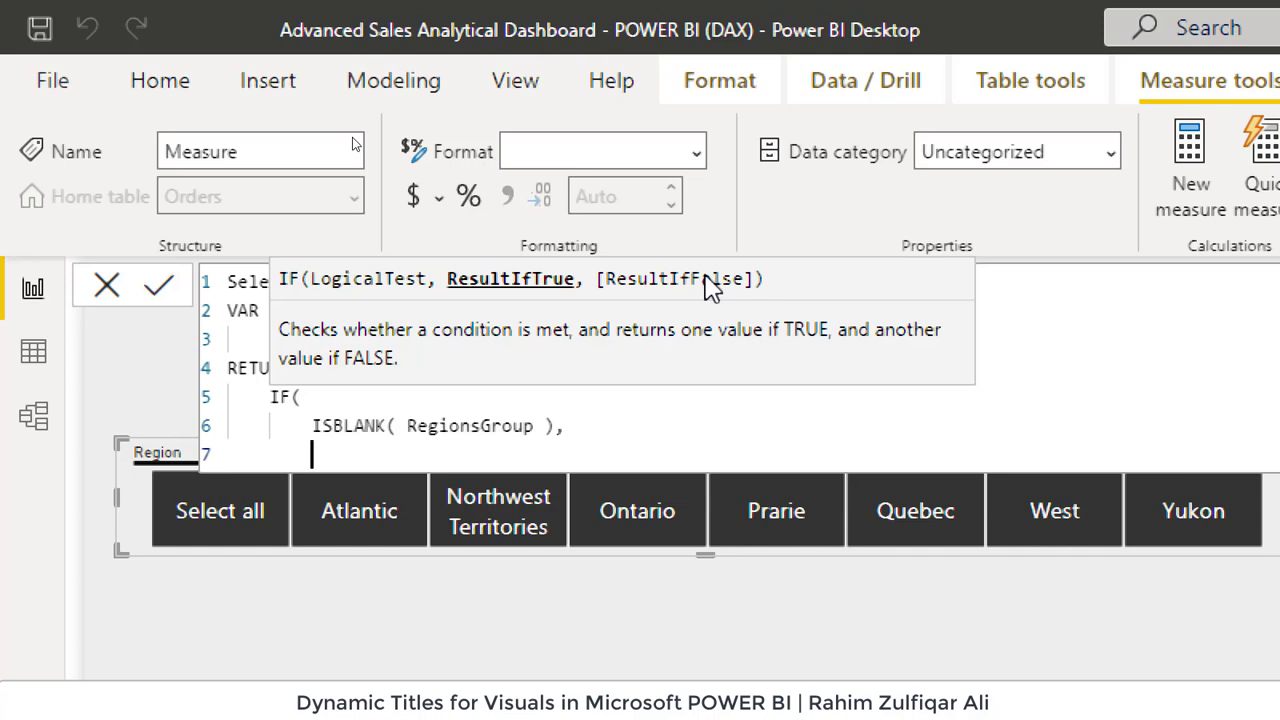
{"action": "type", "text": "\""}
{"action": "type", "text": "All C"}
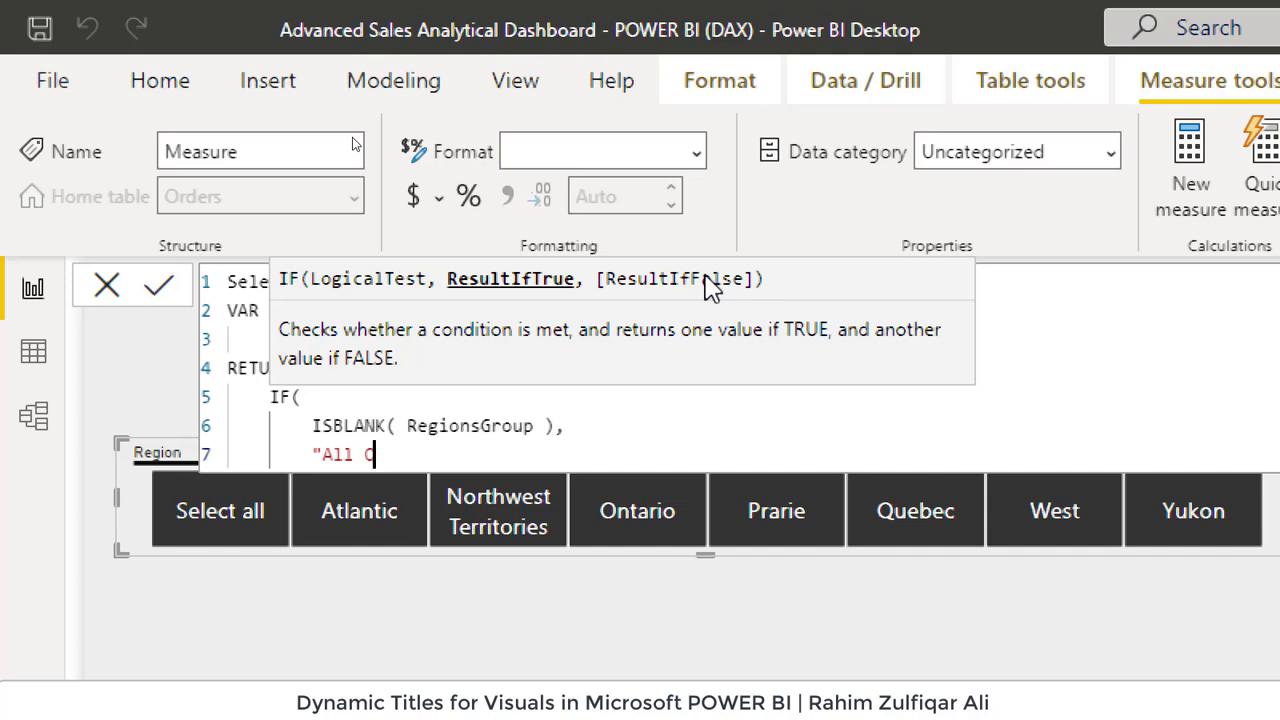
{"action": "key", "text": "BackSpace"}
{"action": "type", "text": "Orders "}
{"action": "type", "text": "by Regio"}
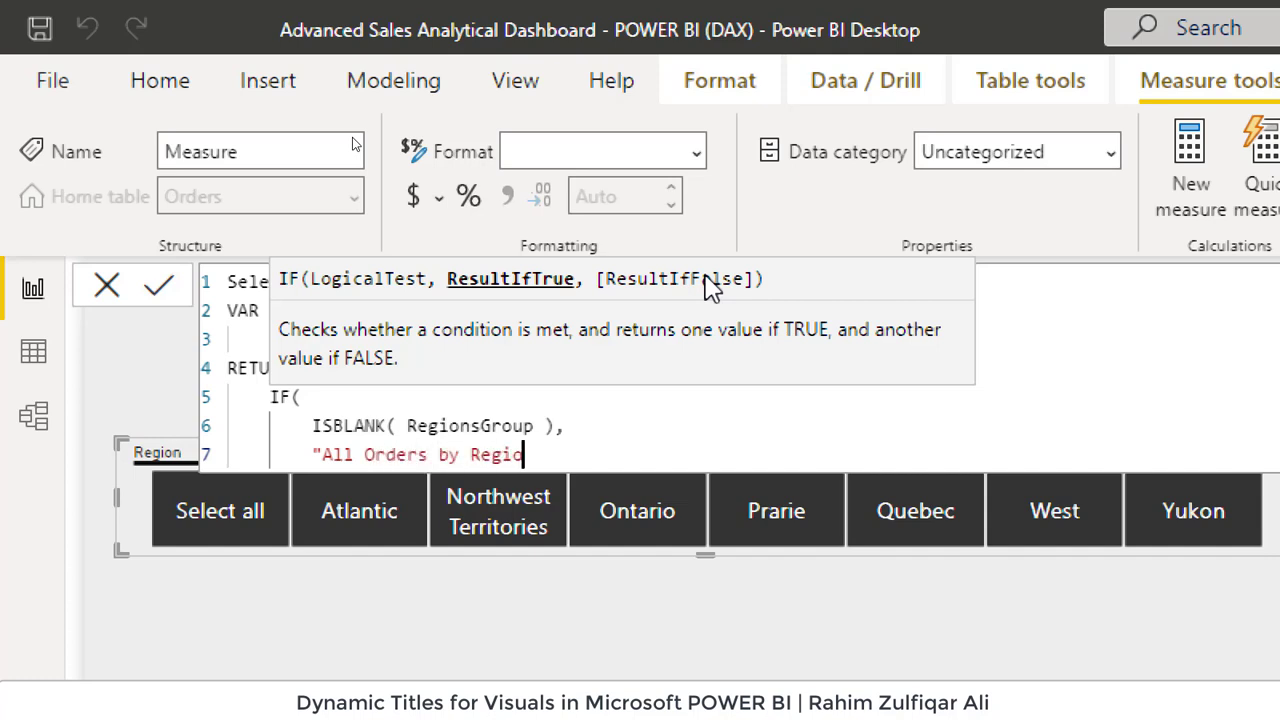
{"action": "type", "text": "ns."}
{"action": "type", "text": "\""}
{"action": "type", "text": ","}
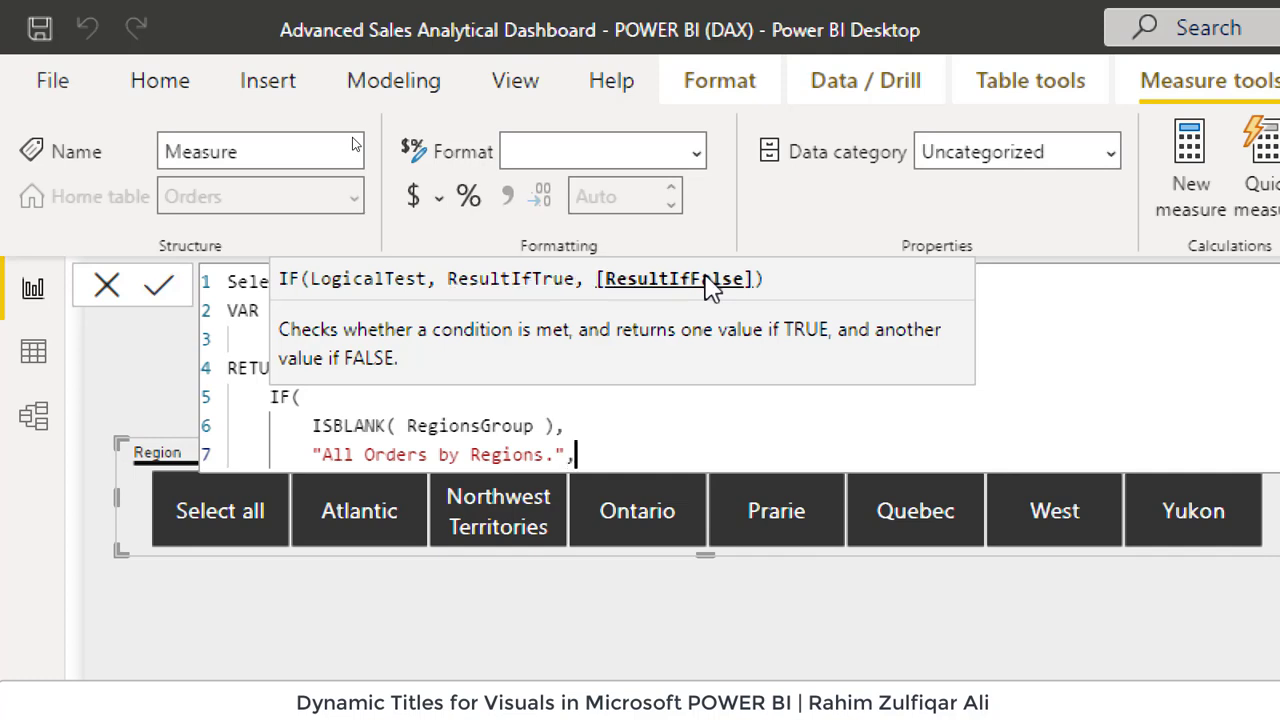
{"action": "key", "text": "shift+Return"}
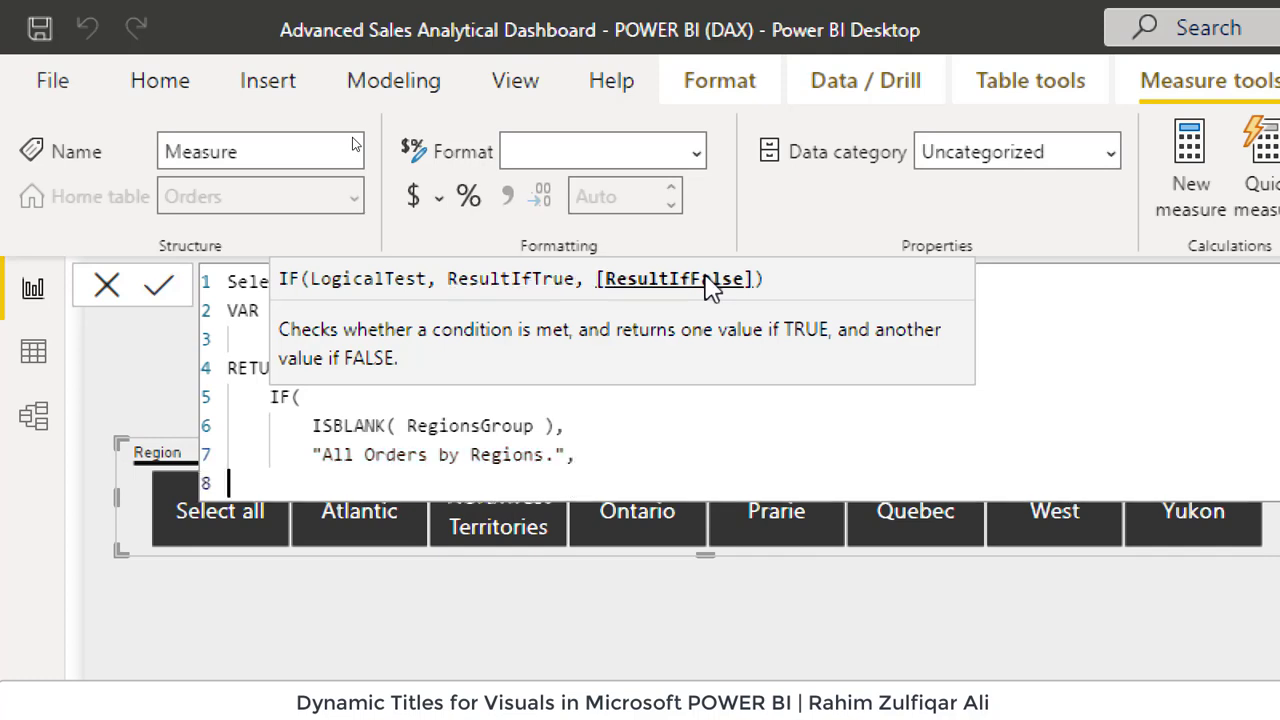
Add CONCATENATE("Total Orders by Region: ", RegionsGroup) as the IF's false result
{"action": "key", "text": "Tab"}
{"action": "type", "text": "conc"}
{"action": "key", "text": "Tab"}
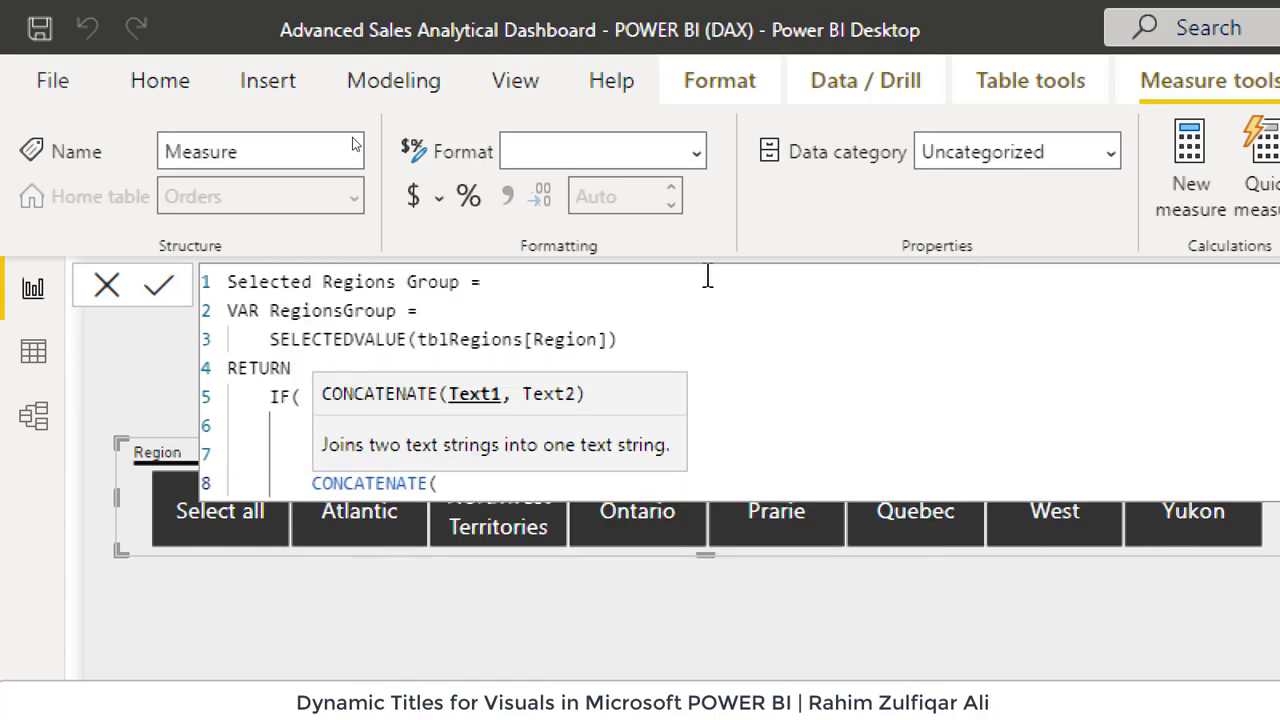
{"action": "key", "text": "shift+Return"}
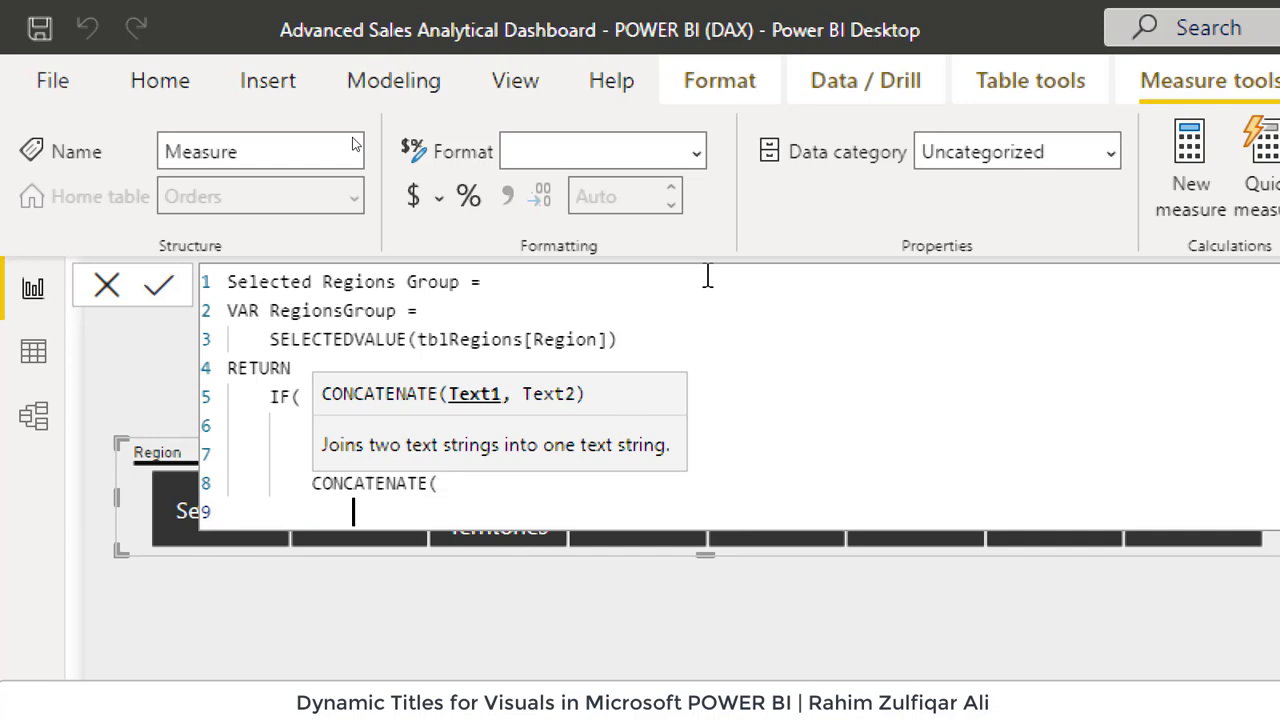
{"action": "key", "text": "Tab"}
{"action": "key", "text": "Tab"}
{"action": "key", "text": "Tab"}
{"action": "type", "text": "\"Total "}
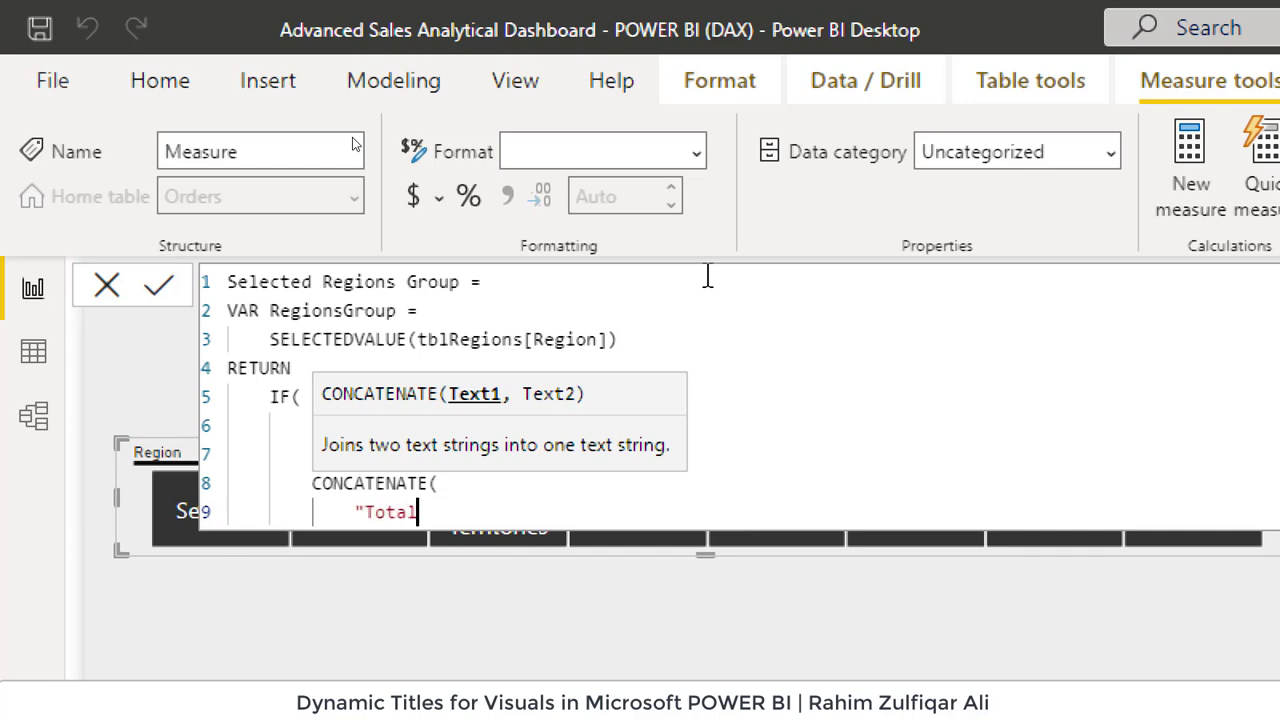
{"action": "type", "text": "Order"}
{"action": "type", "text": "s by Region"}
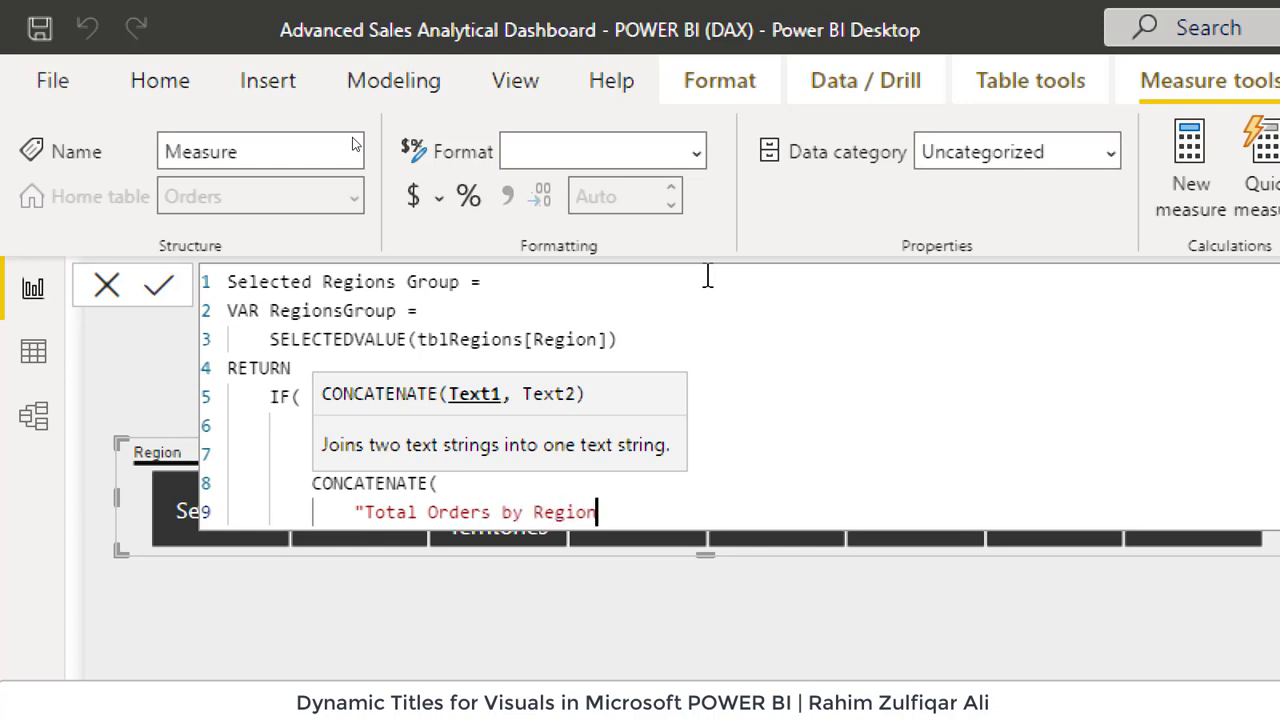
{"action": "type", "text": ": "}
{"action": "type", "text": "\""}
{"action": "type", "text": ","}
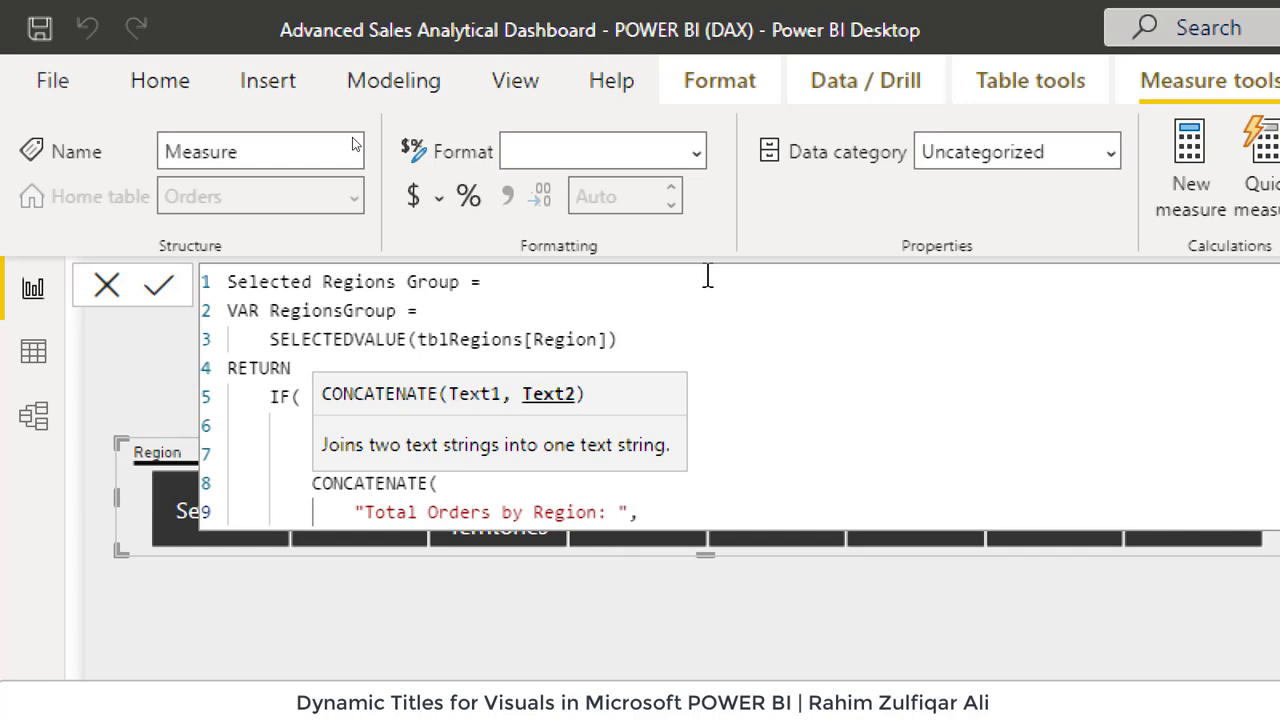
{"action": "key", "text": "shift+Return"}
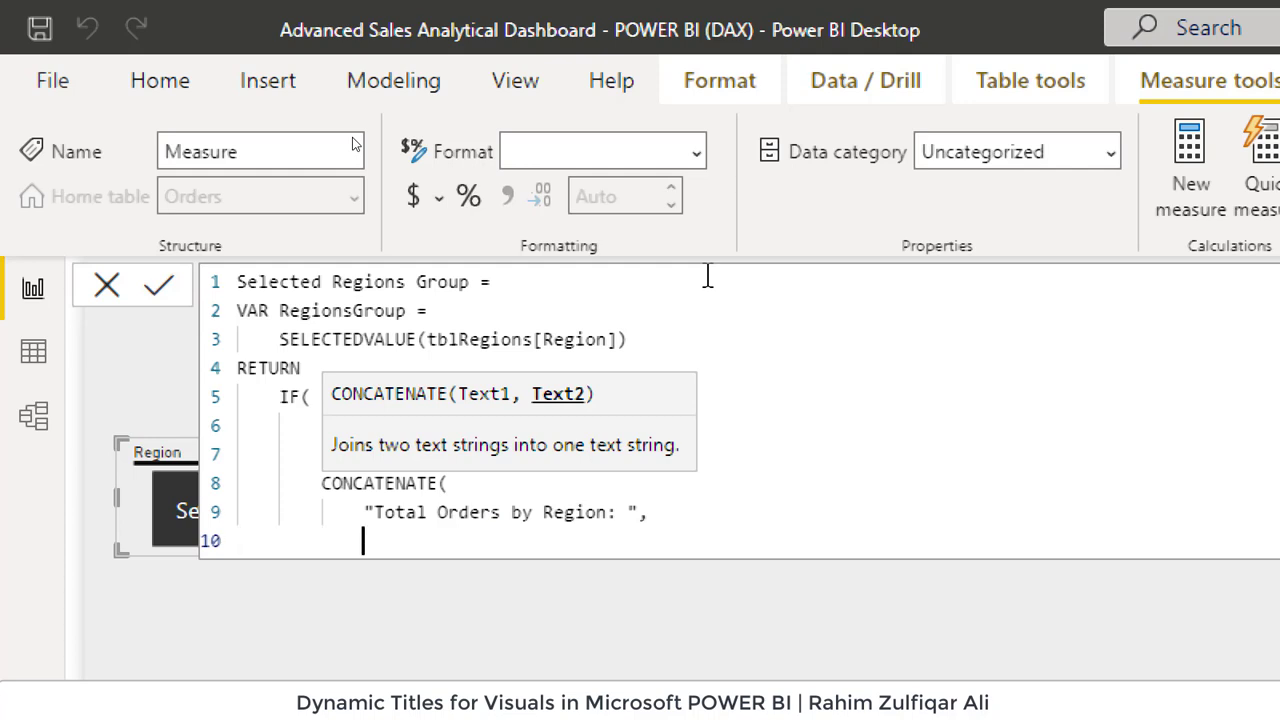
{"action": "type", "text": "Regio"}
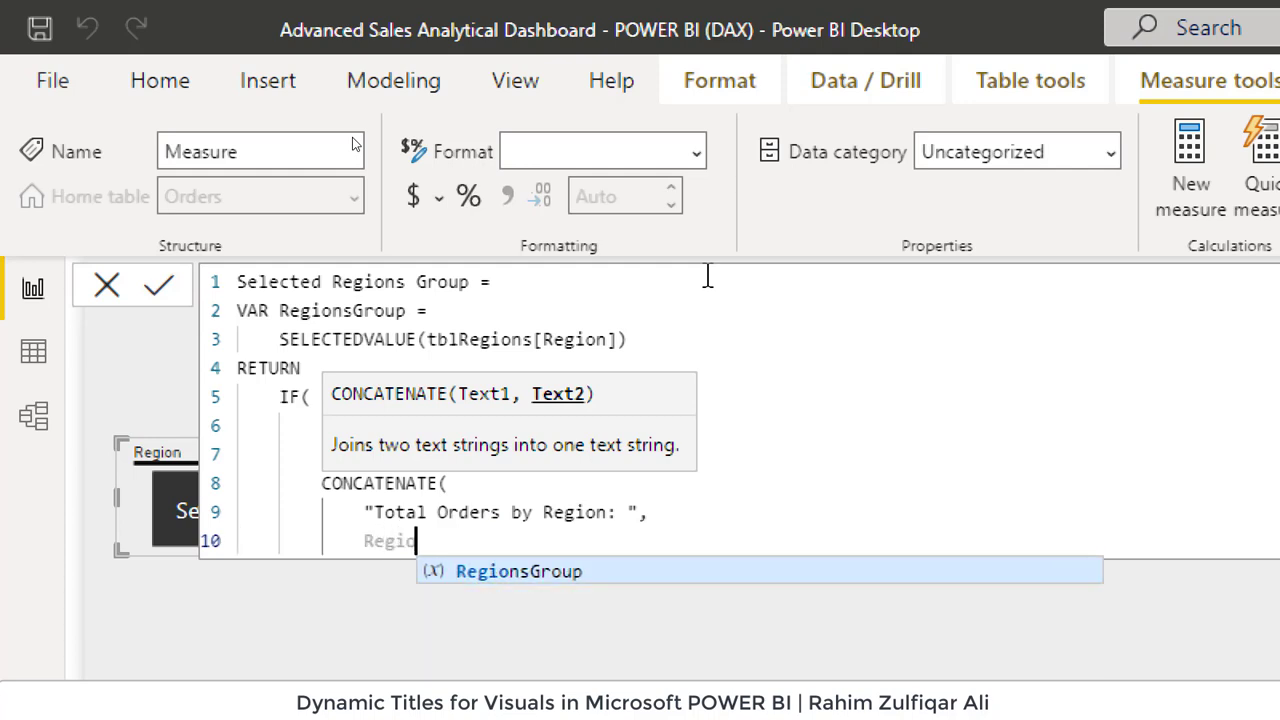
{"action": "type", "text": "nsGroup"}
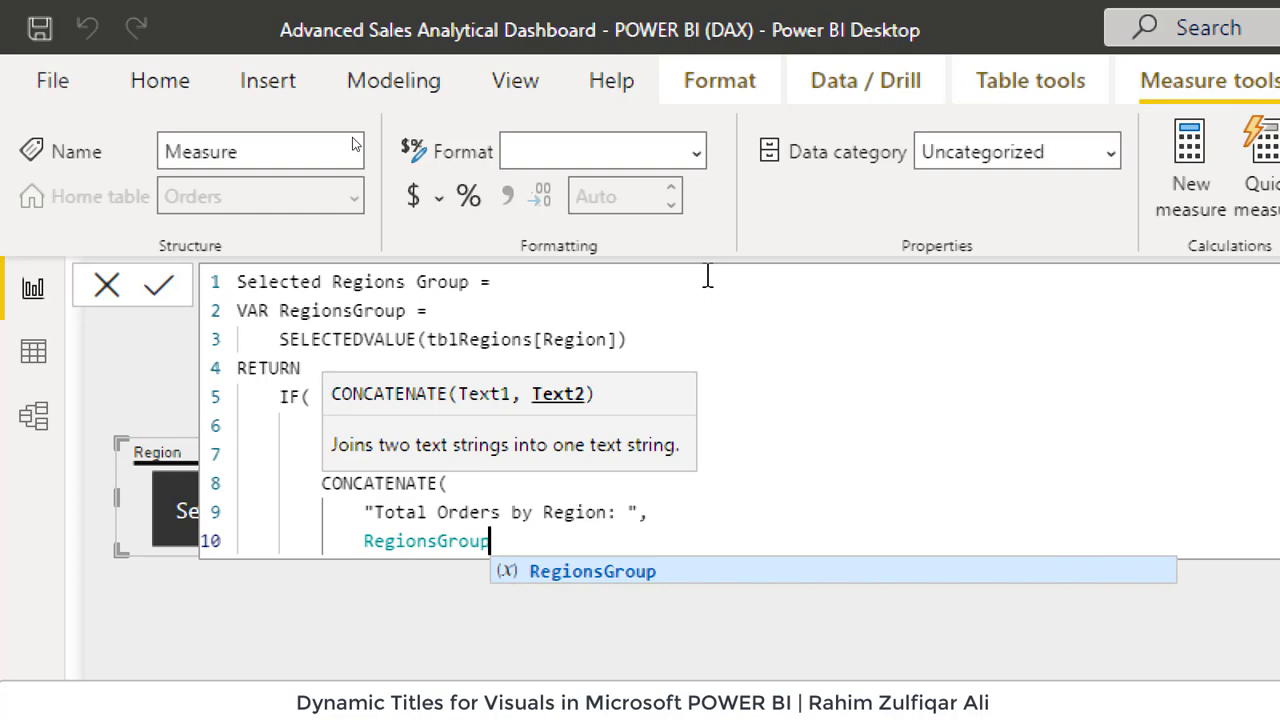
{"action": "key", "text": "shift+Return"}
Close the CONCATENATE and IF brackets on their own lines
{"action": "key", "text": "Tab"}
{"action": "key", "text": "Tab"}
{"action": "type", "text": ")"}
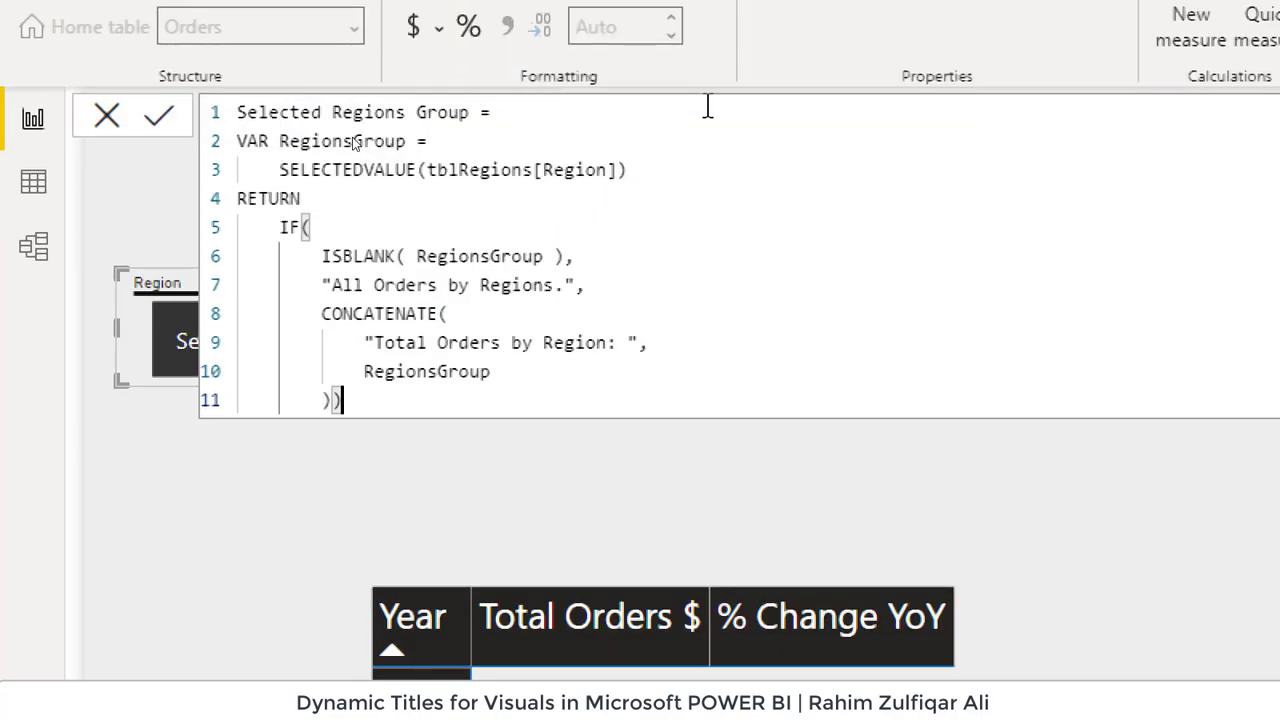
{"action": "key", "text": "BackSpace"}
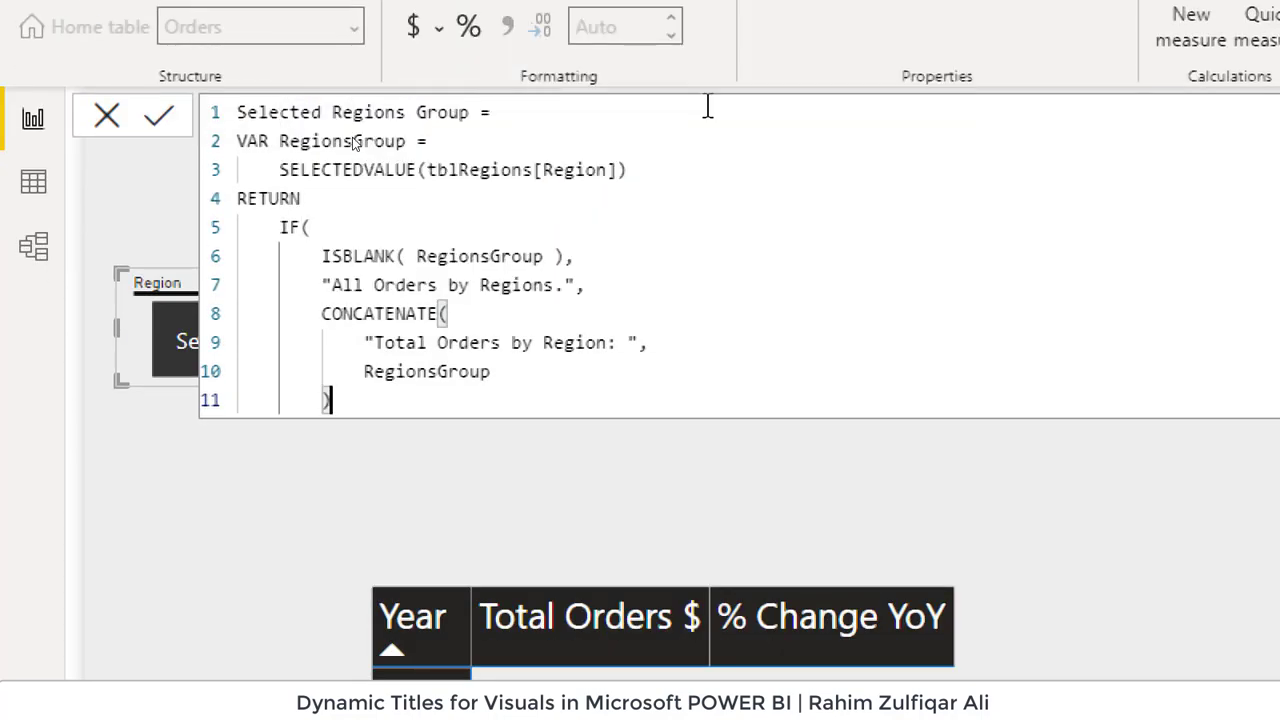
{"action": "key", "text": "shift+Return"}
{"action": "key", "text": "Tab"}
{"action": "type", "text": ")"}
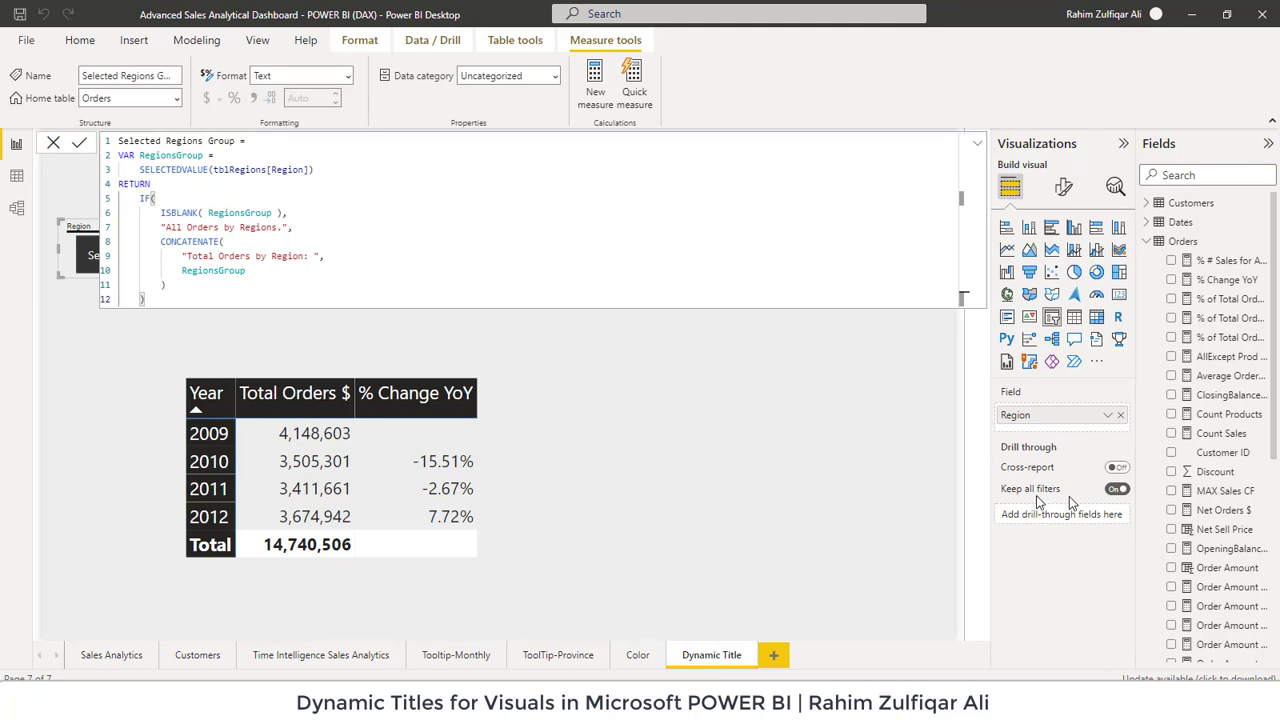
Commit the measure and check the Year table's fields
{"action": "left_click", "coordinate": [545, 354]}
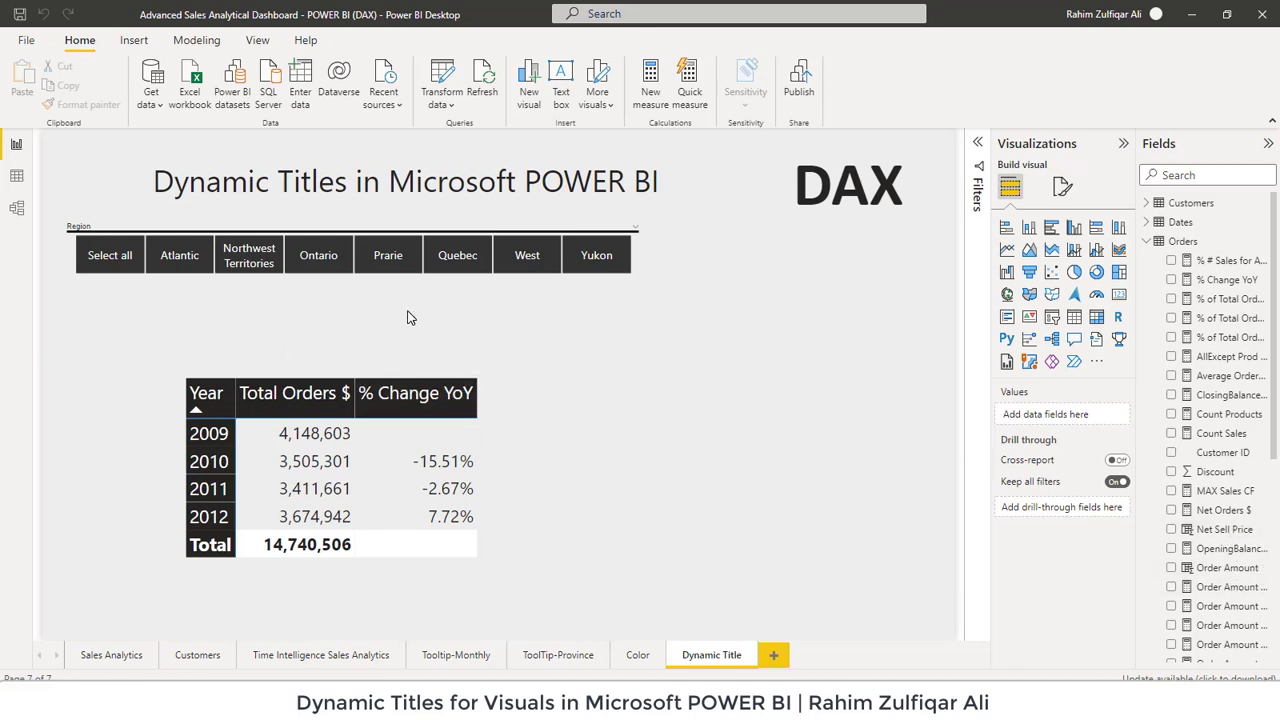
{"action": "mouse_move", "coordinate": [415, 393]}
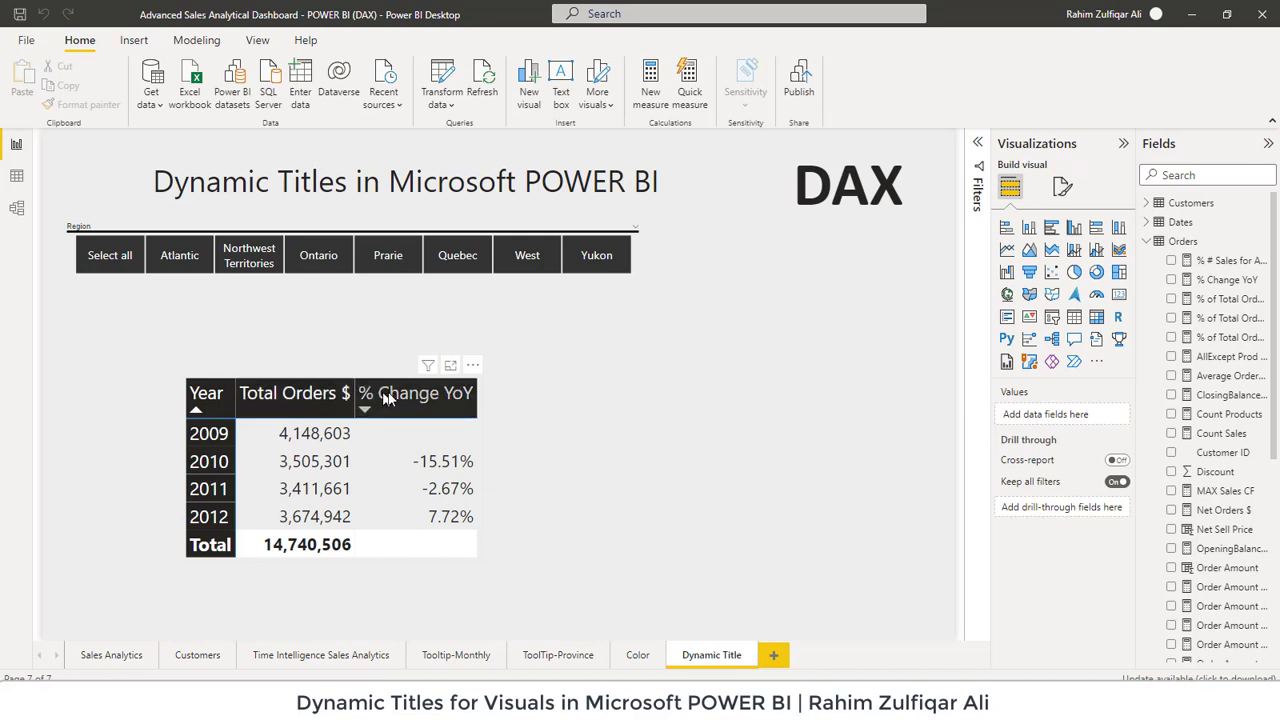
{"action": "left_click", "coordinate": [480, 381]}
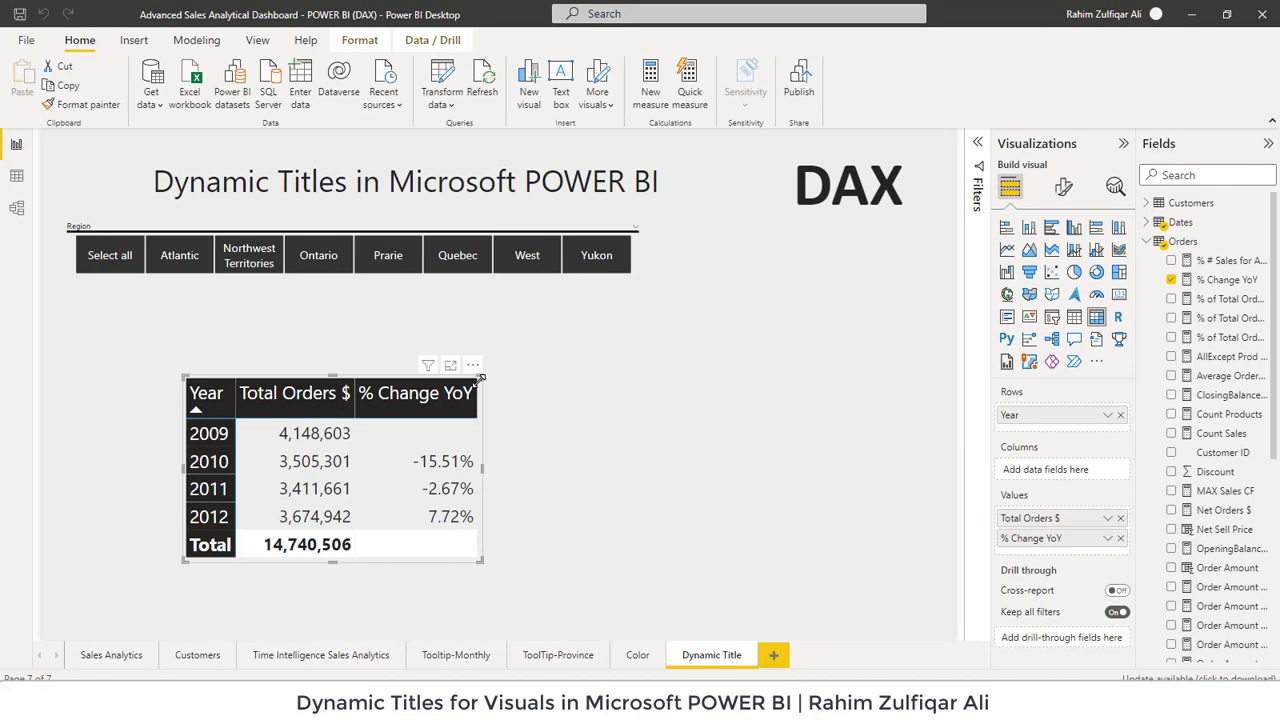
{"action": "left_click", "coordinate": [588, 345]}
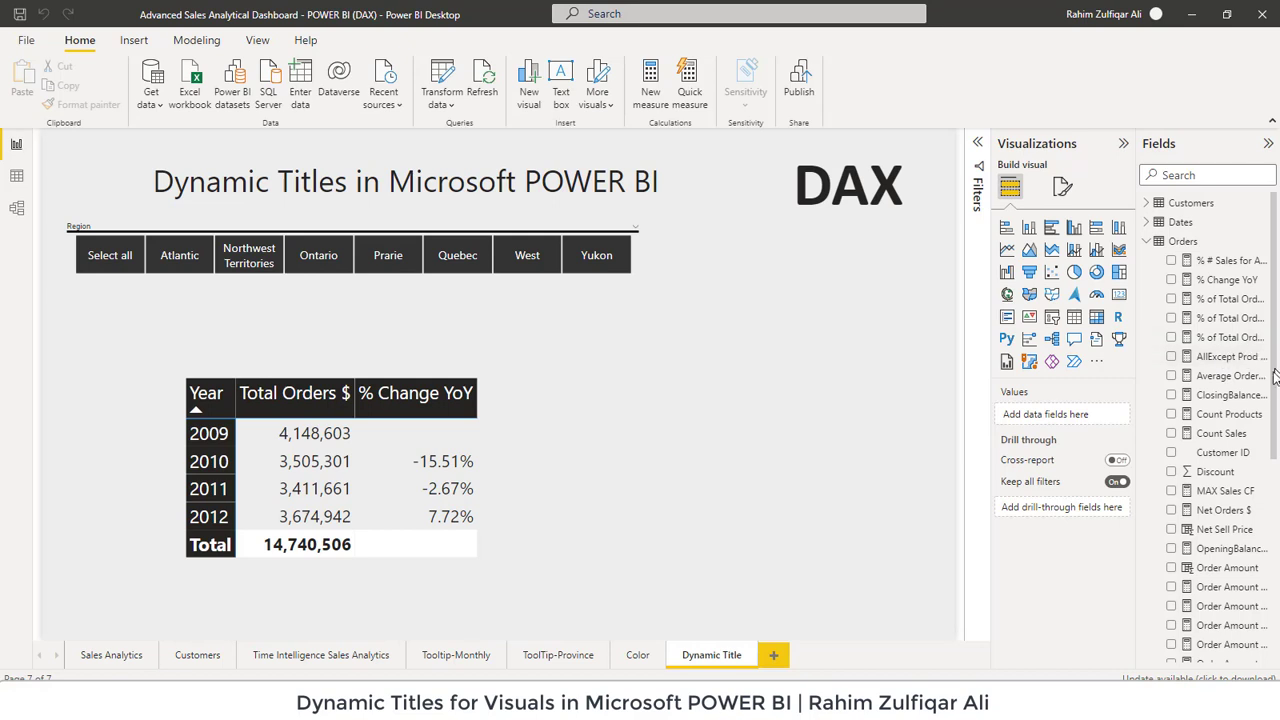
Place Selected Regions Group as a shortened card visual above the Year table
{"action": "left_click_drag", "start_coordinate": [1274, 395], "coordinate": [1274, 537]}
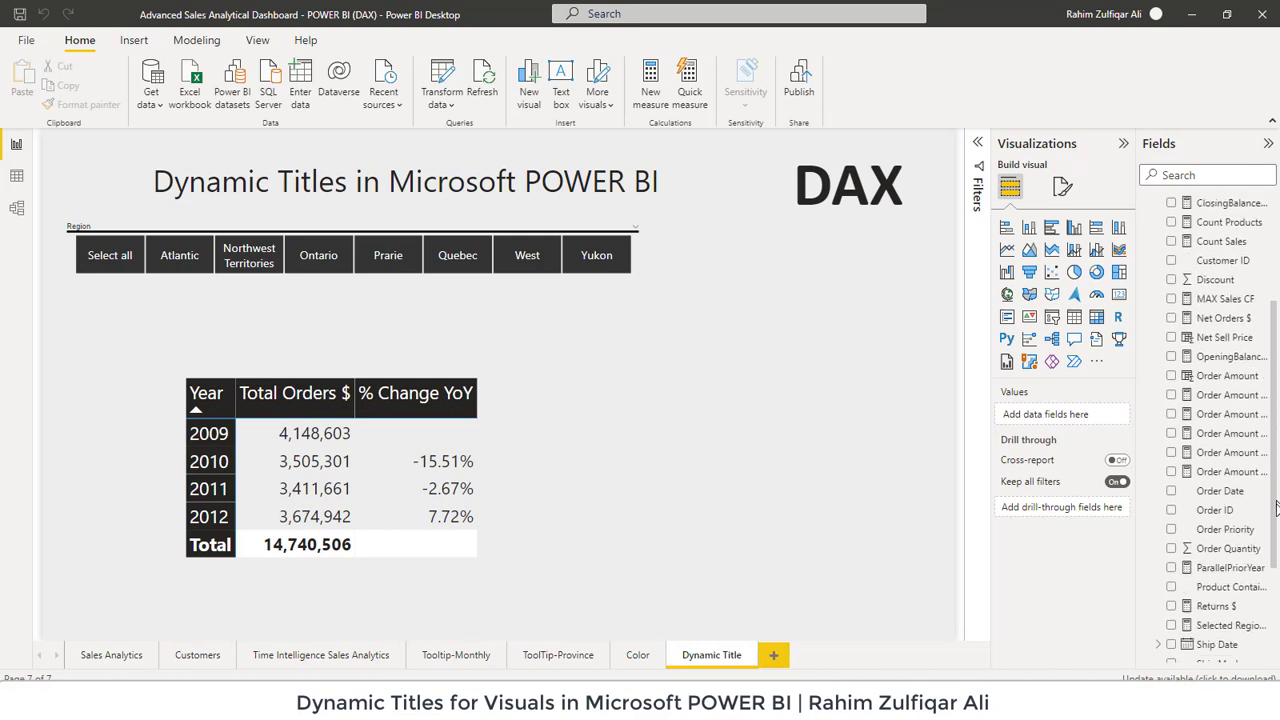
{"action": "scroll", "coordinate": [1245, 535], "scroll_direction": "down", "scroll_amount": 2}
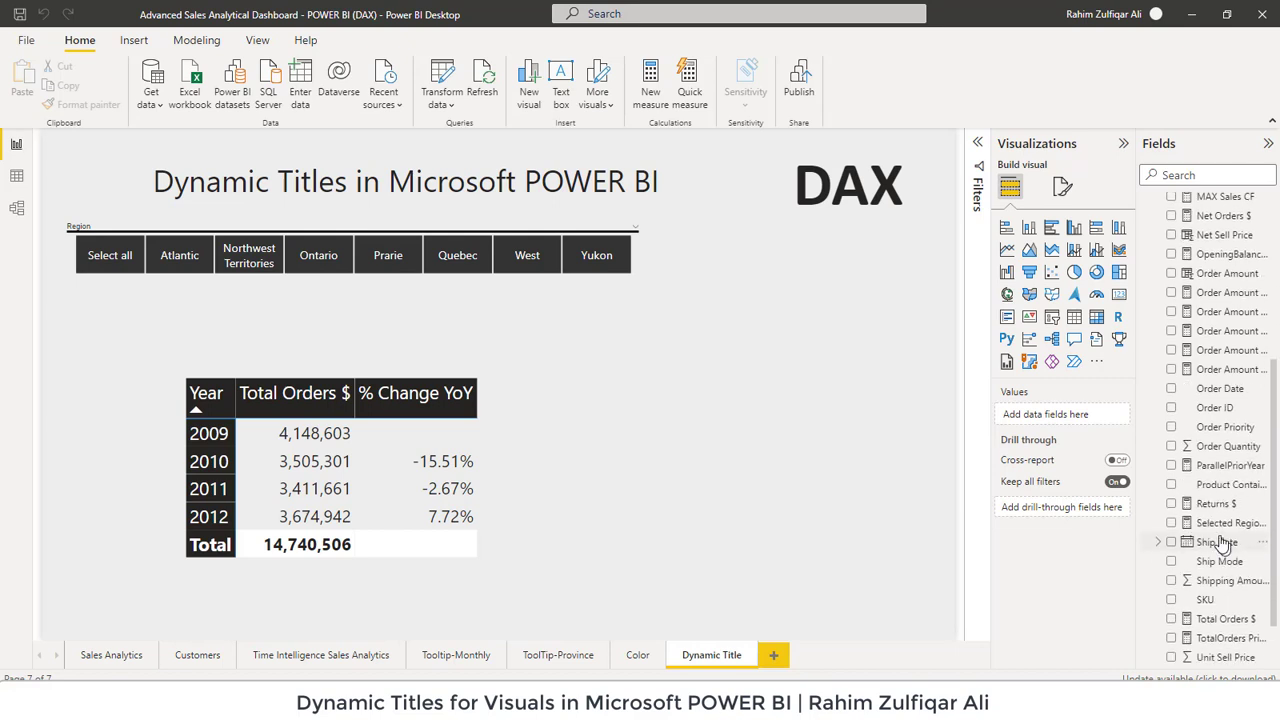
{"action": "left_click_drag", "start_coordinate": [1220, 530], "coordinate": [370, 331]}
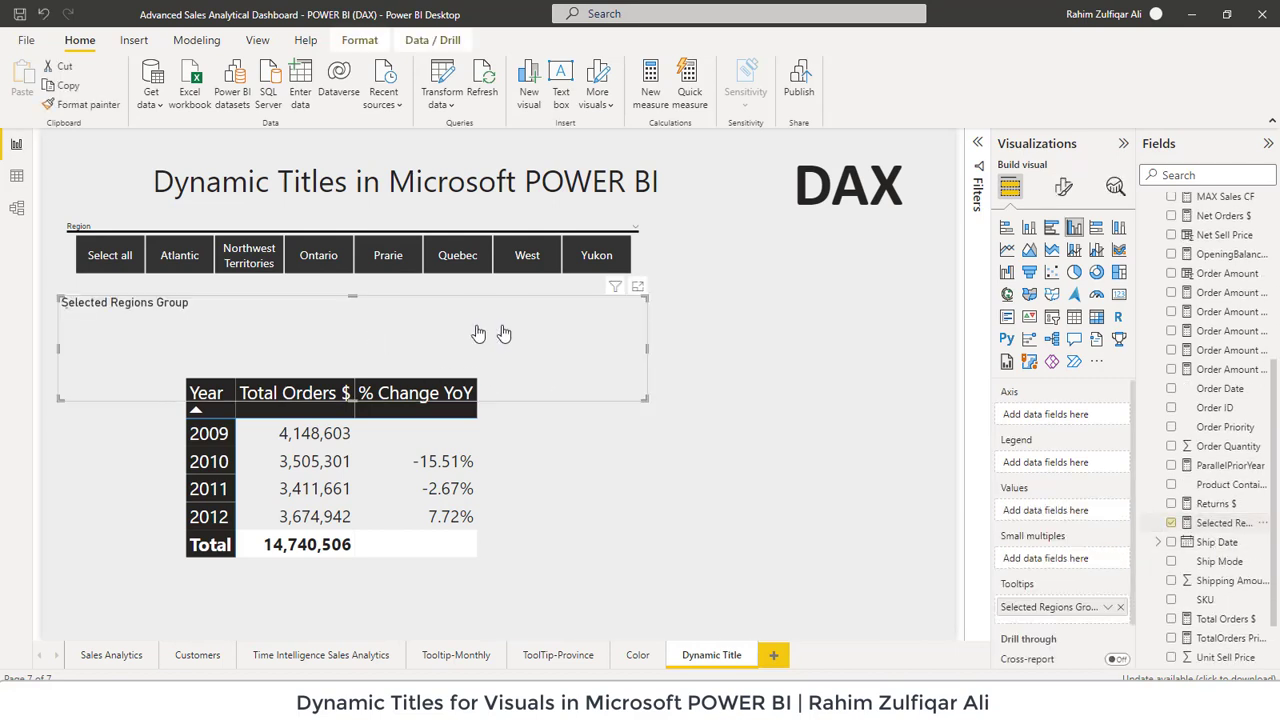
{"action": "left_click", "coordinate": [1120, 295]}
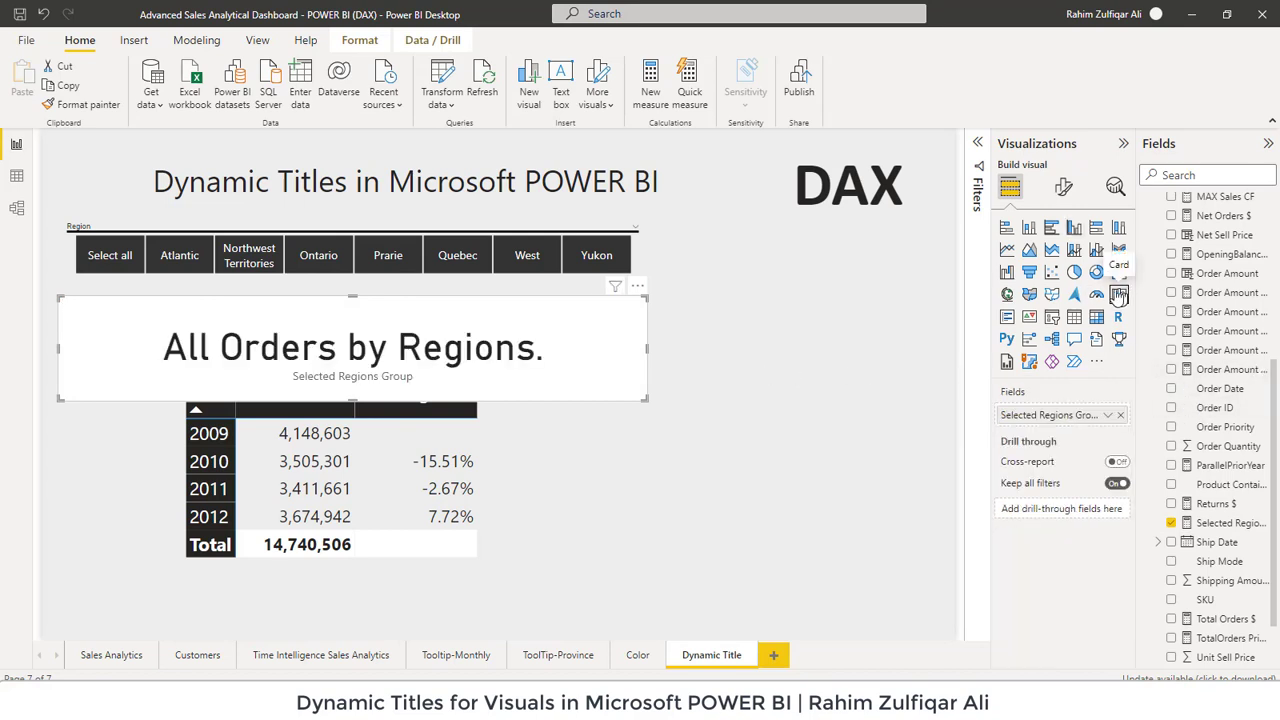
{"action": "left_click_drag", "start_coordinate": [641, 398], "coordinate": [640, 373]}
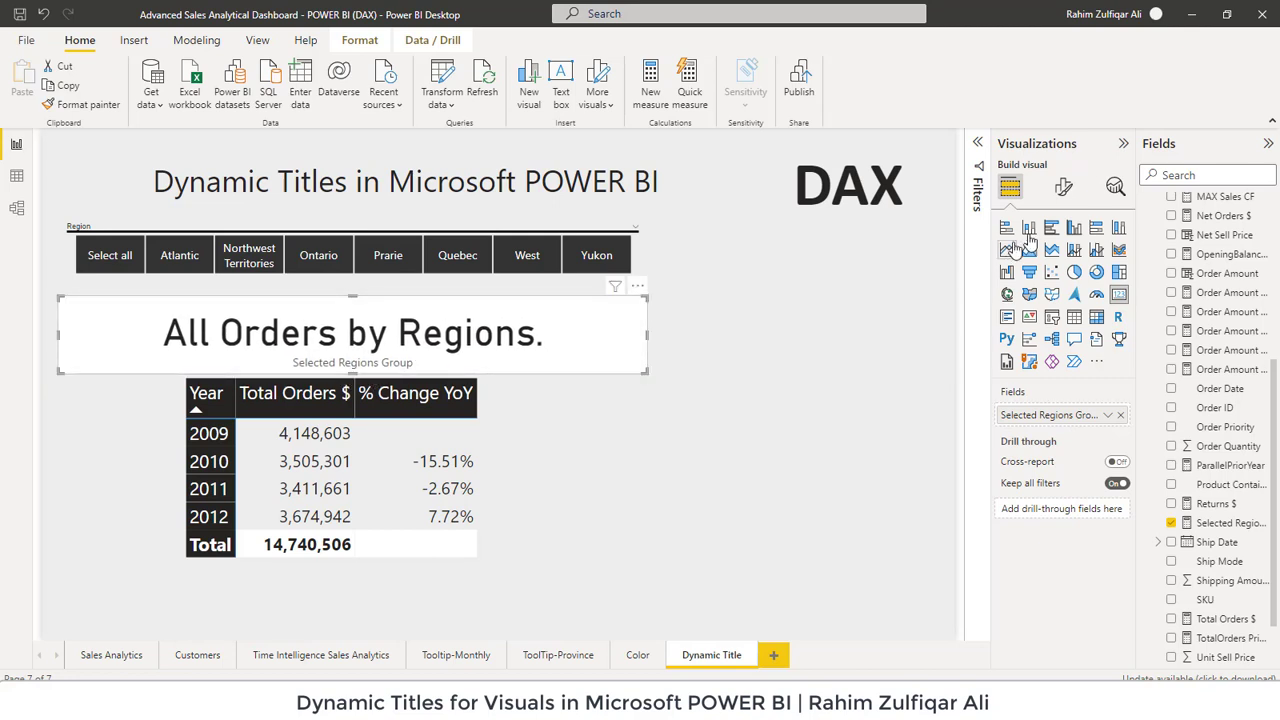
{"action": "left_click", "coordinate": [1060, 190]}
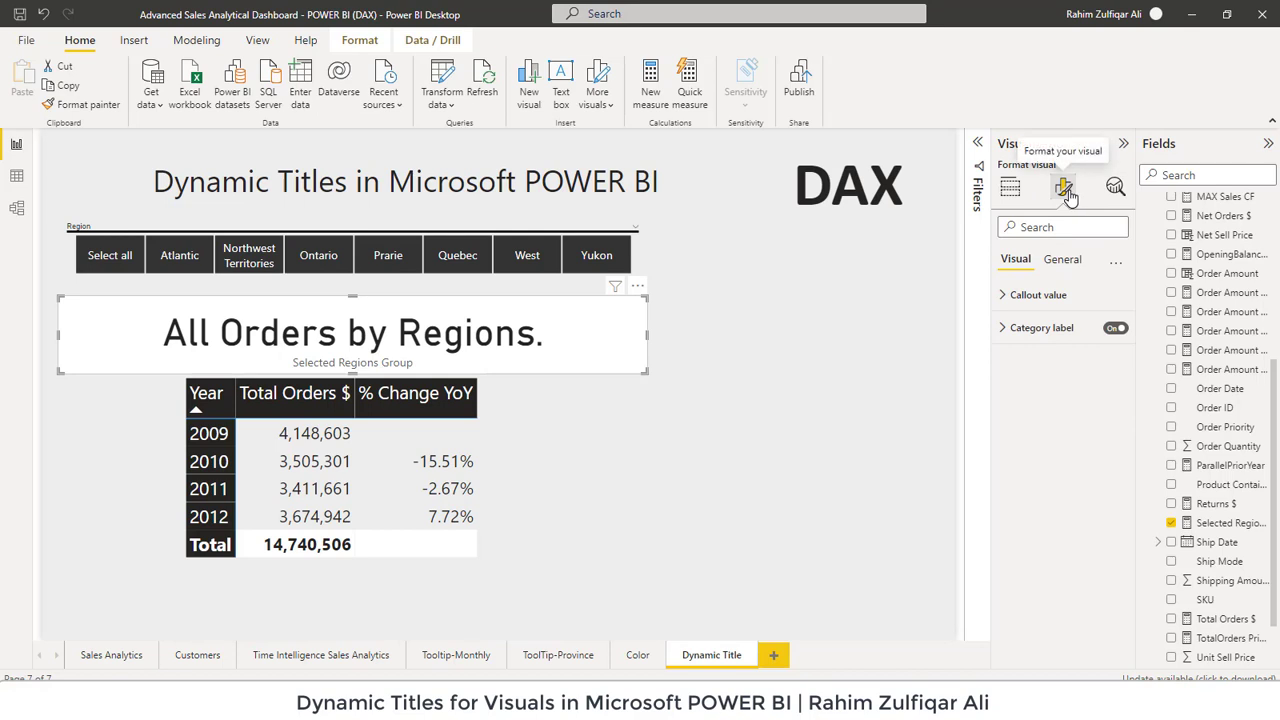
Hide the card's label, test slicer regions ending on Prarie, and move the card right
{"action": "left_click", "coordinate": [1113, 330]}
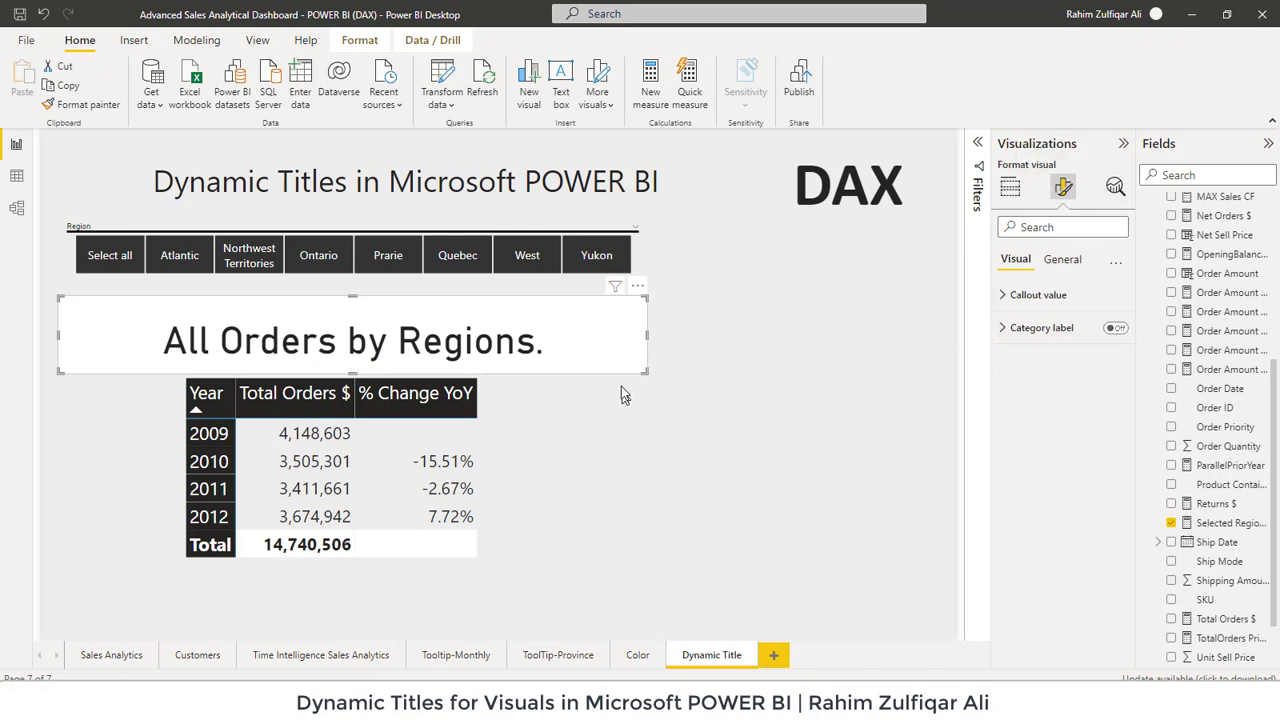
{"action": "left_click_drag", "start_coordinate": [643, 372], "coordinate": [645, 360]}
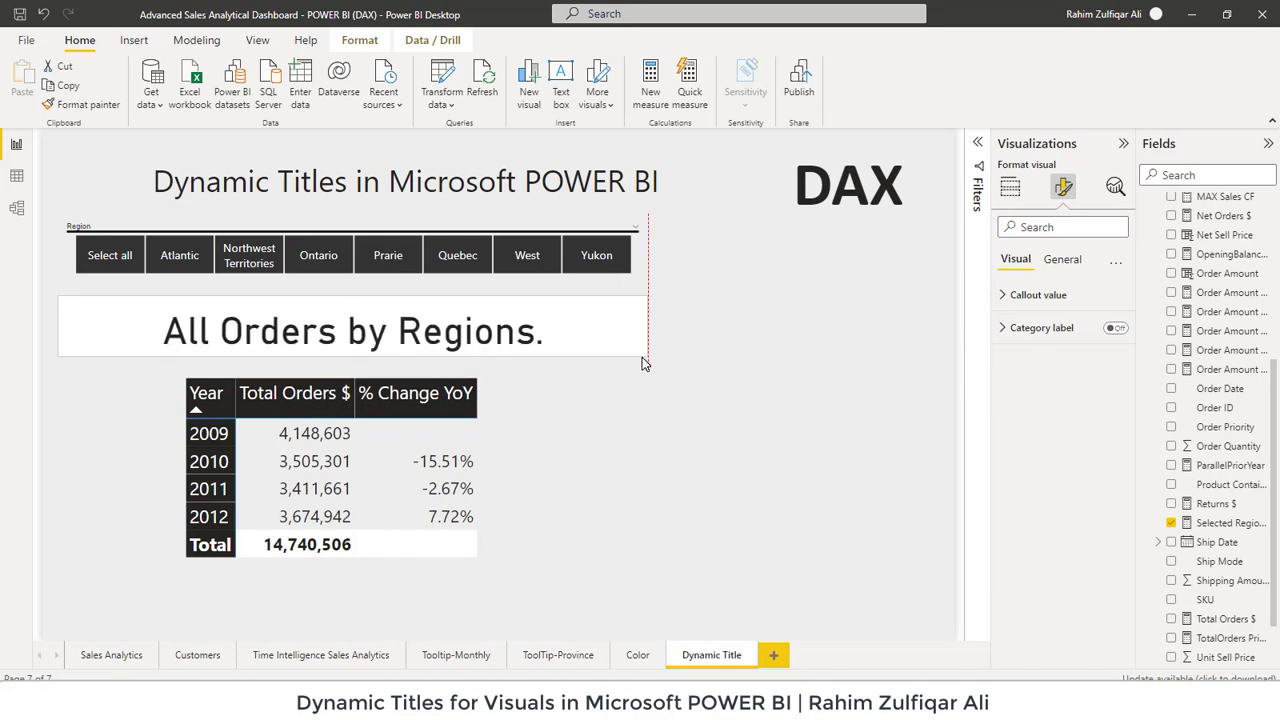
{"action": "left_click", "coordinate": [340, 265]}
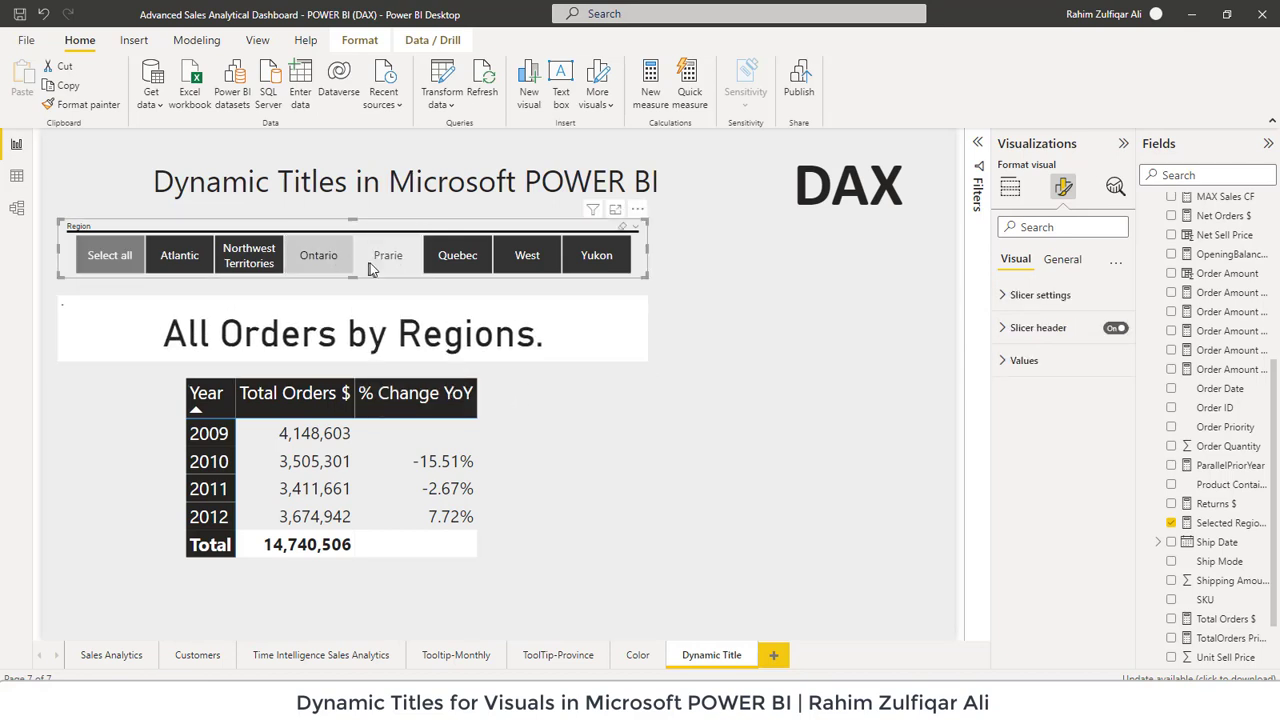
{"action": "left_click", "coordinate": [113, 259]}
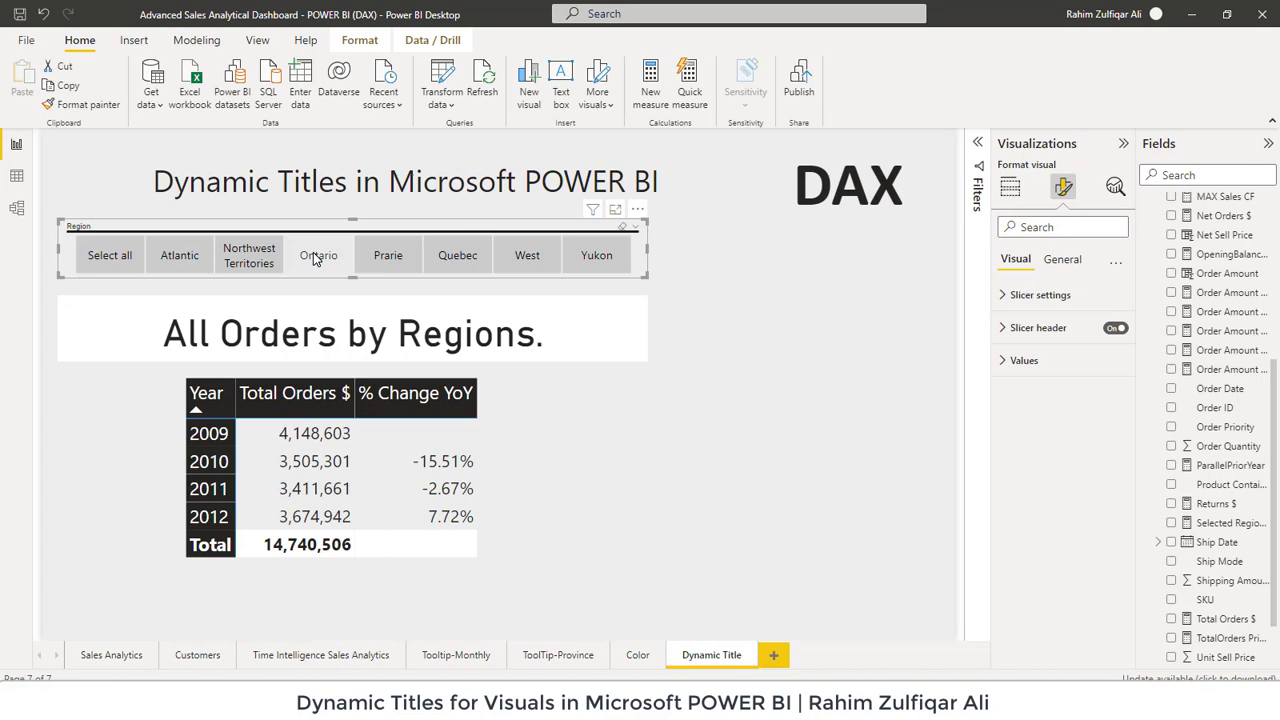
{"action": "left_click", "coordinate": [313, 252]}
{"action": "left_click", "coordinate": [390, 262]}
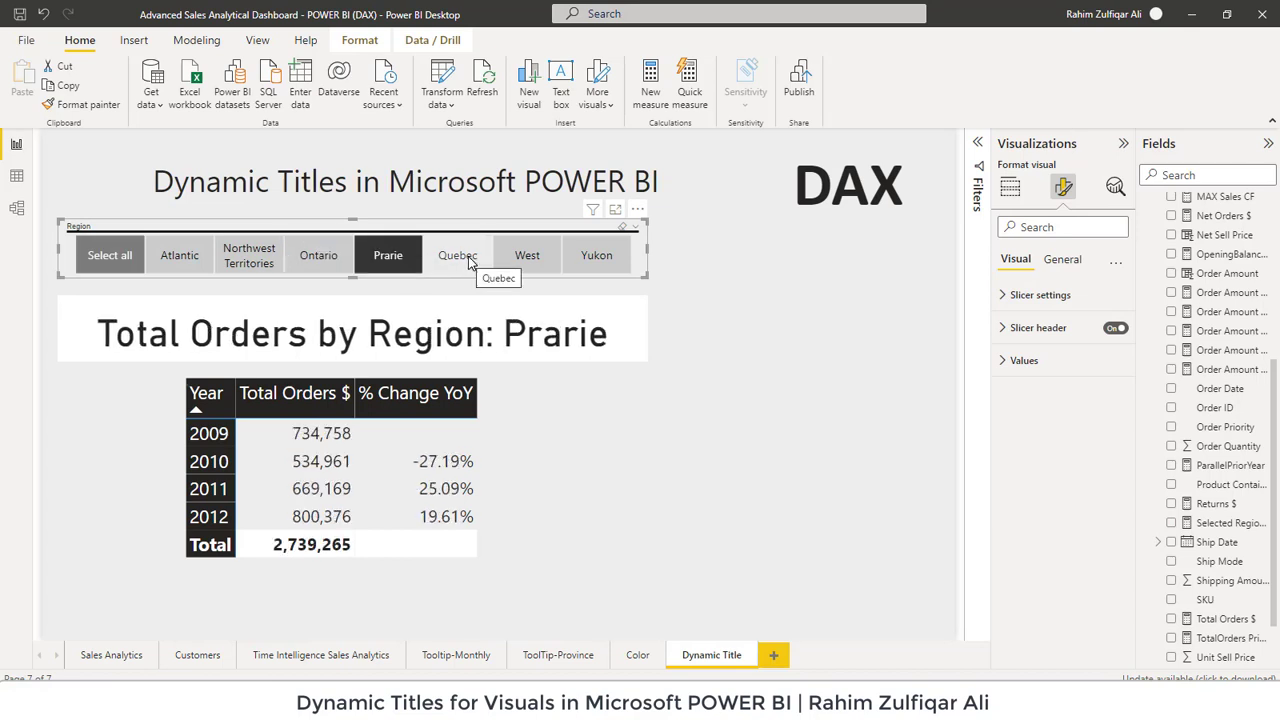
{"action": "left_click", "coordinate": [530, 257]}
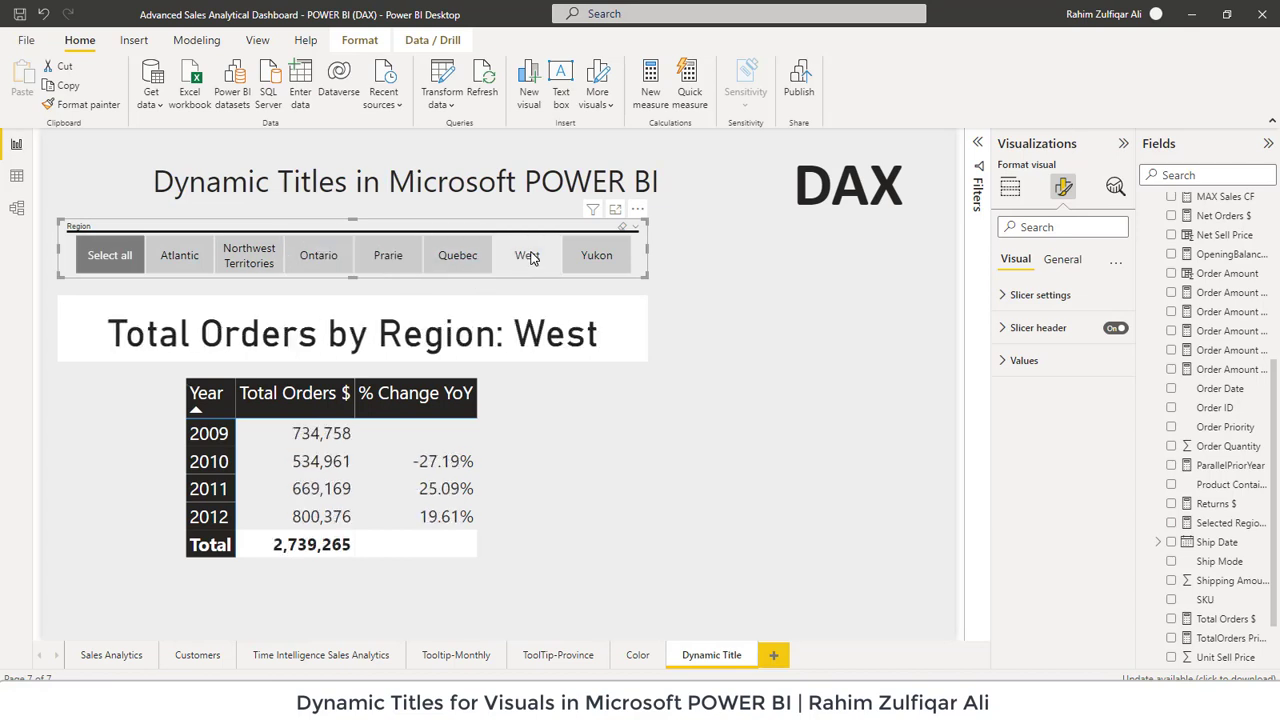
{"action": "left_click", "coordinate": [315, 260]}
{"action": "left_click", "coordinate": [391, 270]}
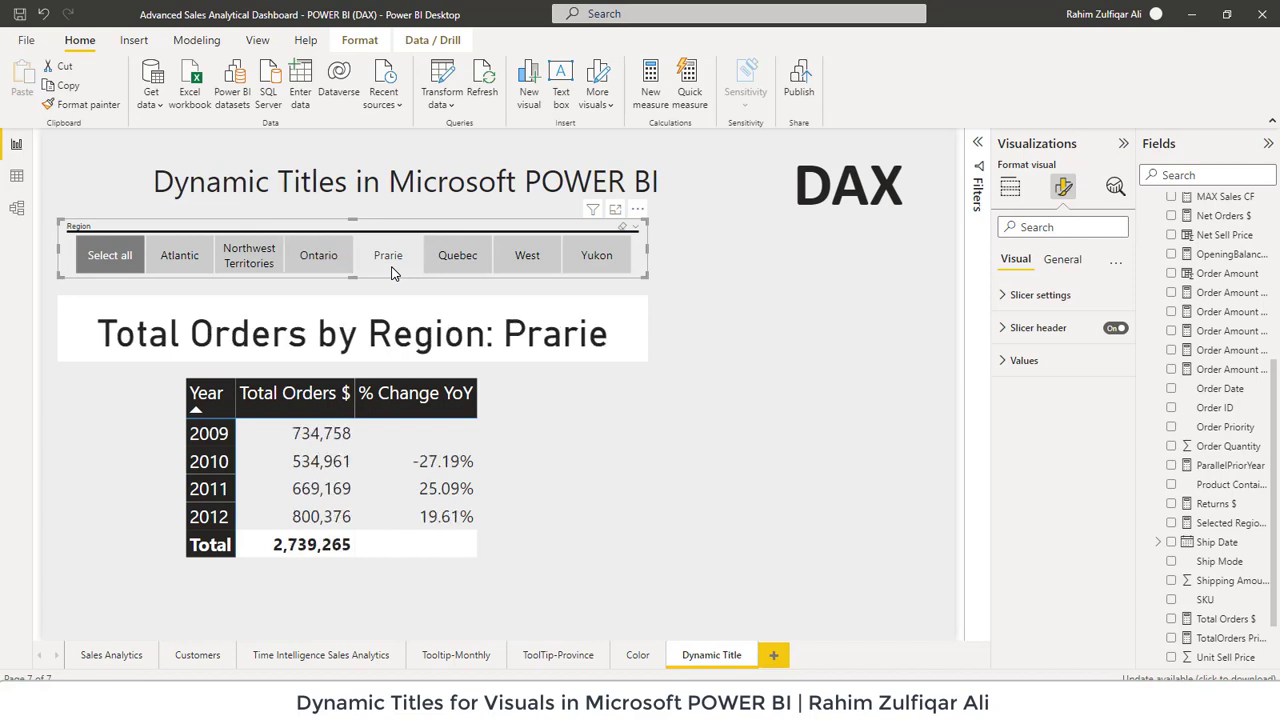
{"action": "left_click", "coordinate": [401, 306]}
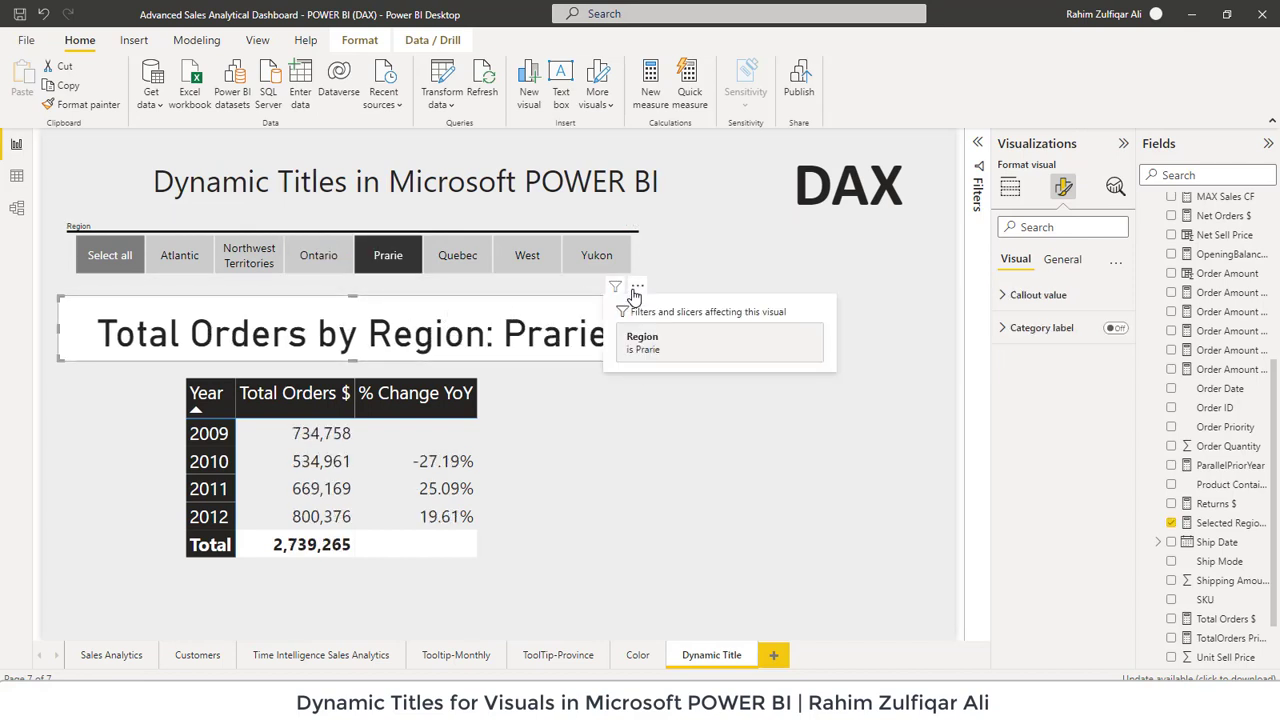
{"action": "left_click_drag", "start_coordinate": [633, 296], "coordinate": [833, 289]}
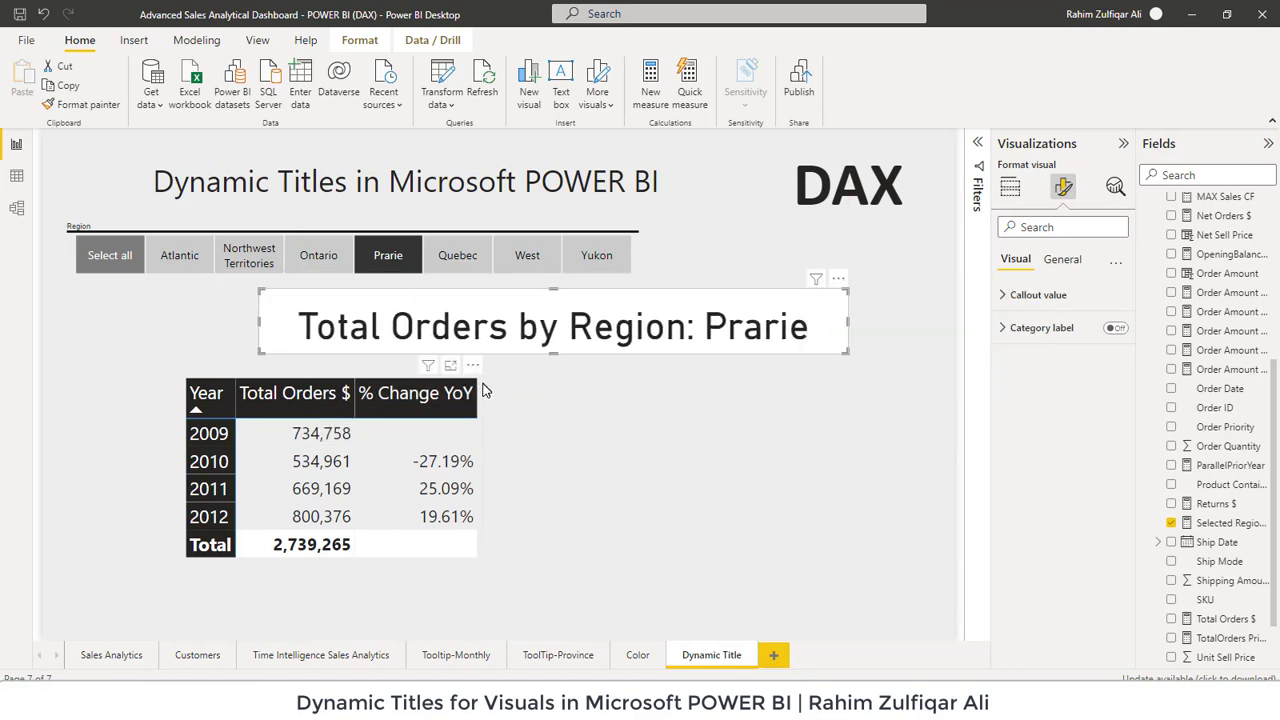
Switch on the matrix title under Format visual > General and expand its settings
{"action": "left_click", "coordinate": [476, 552]}
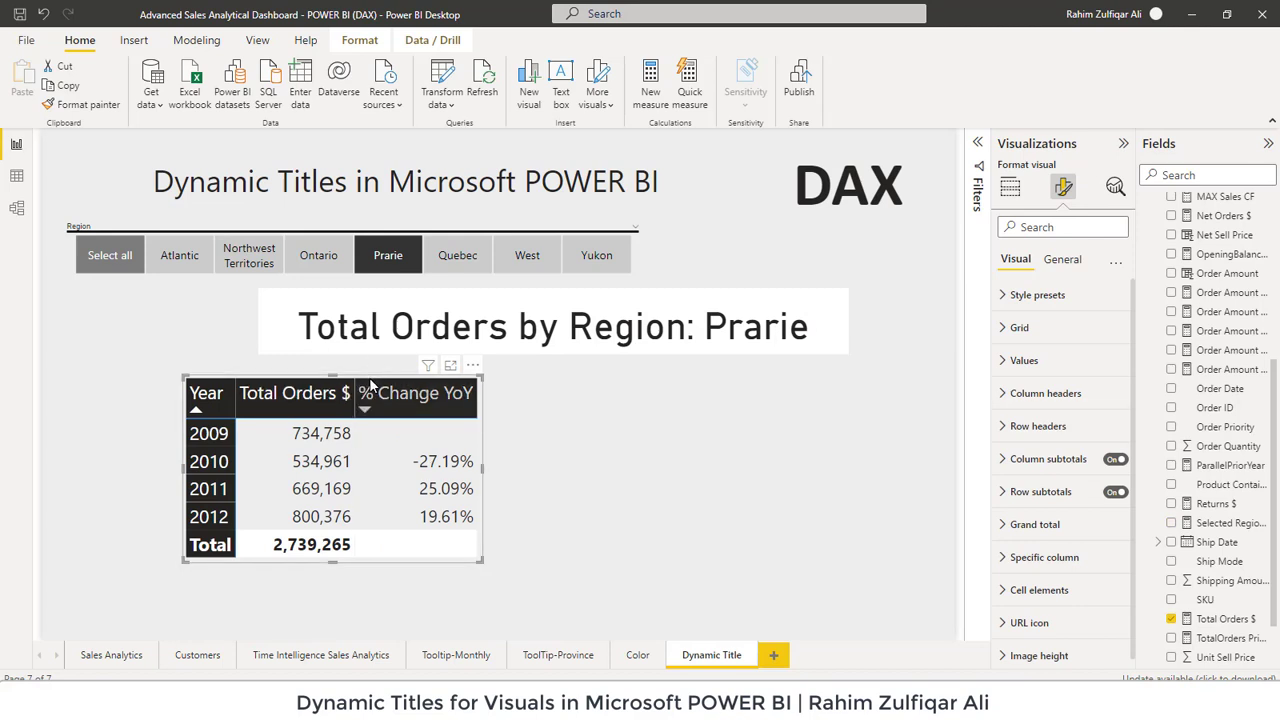
{"action": "left_click", "coordinate": [1068, 262]}
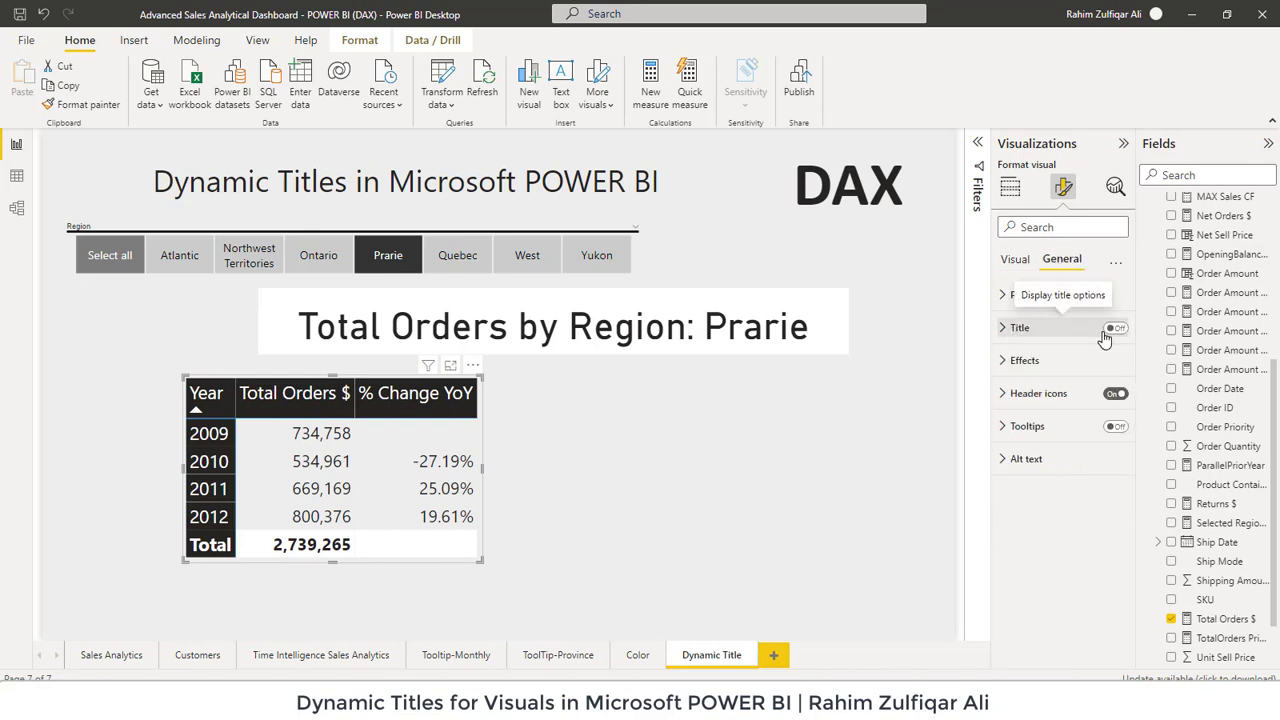
{"action": "left_click", "coordinate": [1114, 328]}
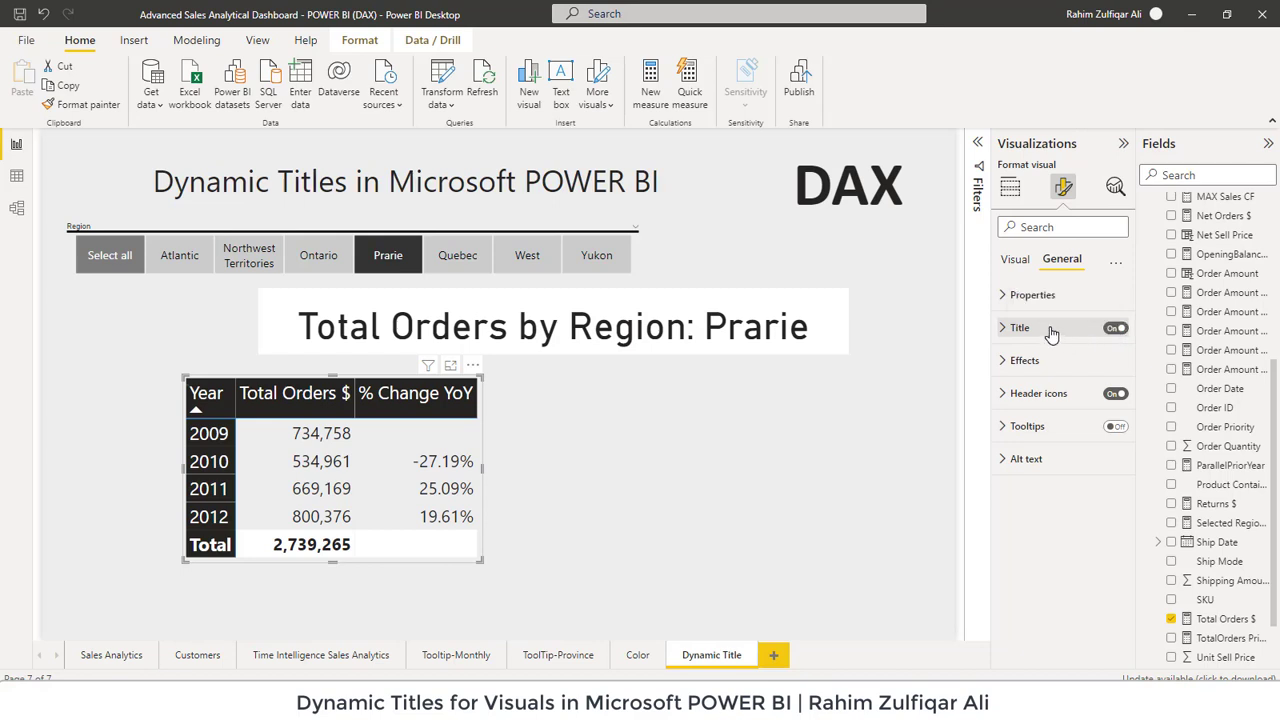
{"action": "left_click", "coordinate": [1051, 330]}
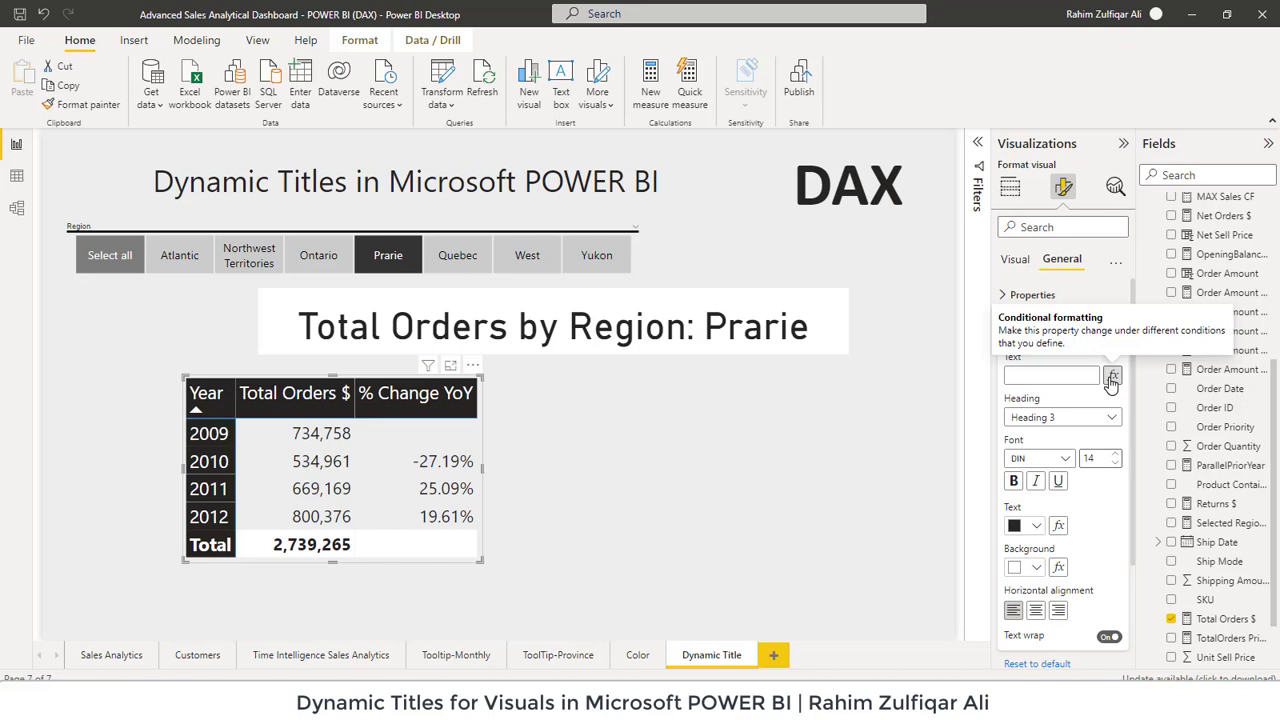
Set the matrix title text to the field value of Selected Regions Group
{"action": "left_click", "coordinate": [1112, 378]}
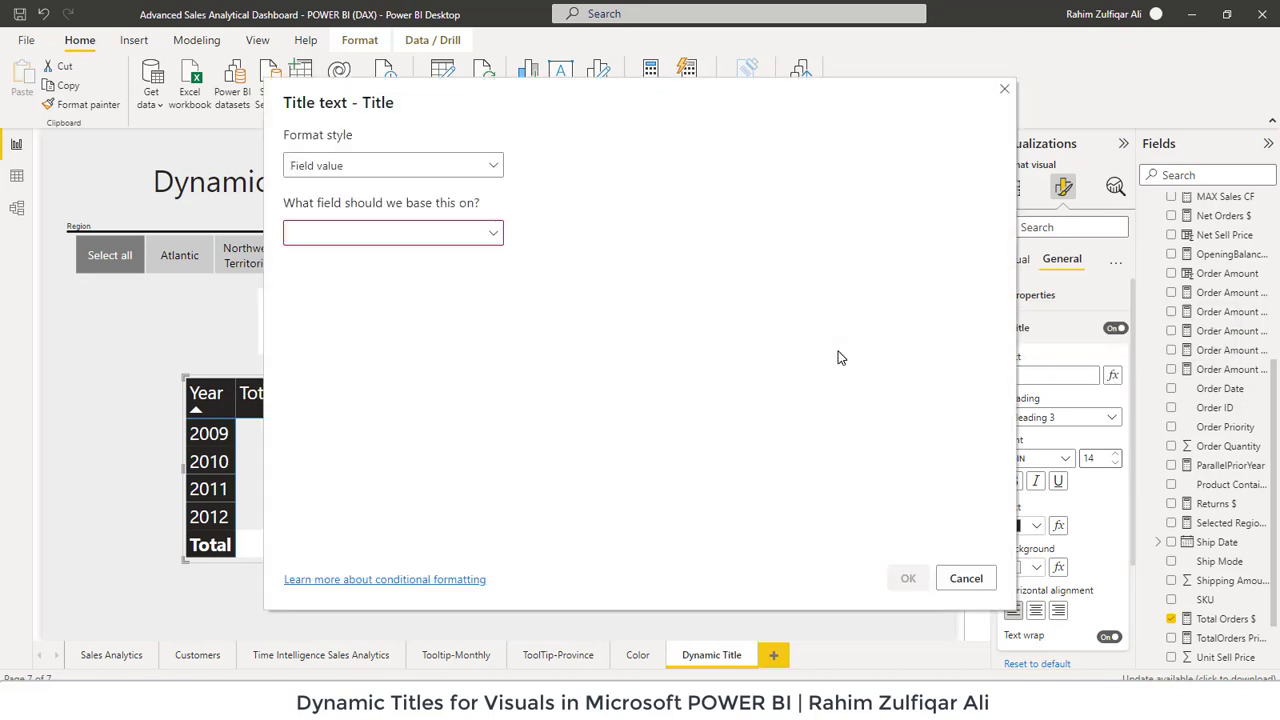
{"action": "left_click", "coordinate": [377, 170]}
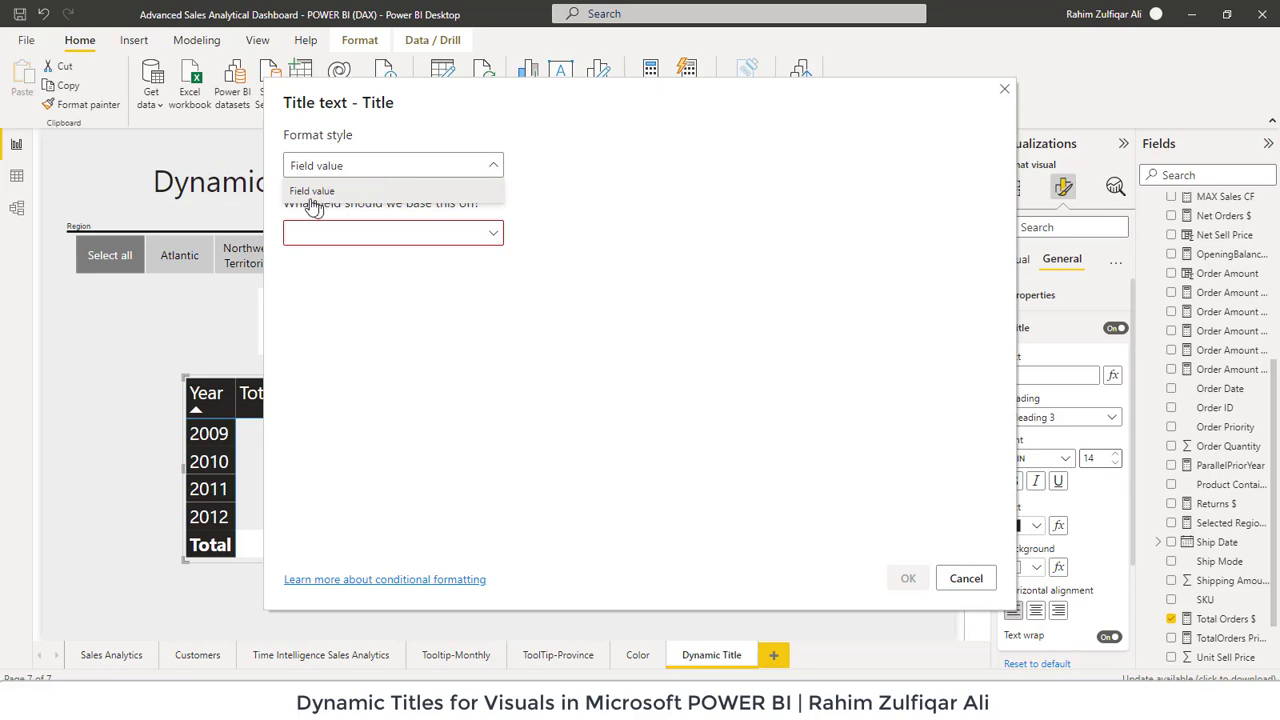
{"action": "left_click", "coordinate": [336, 238]}
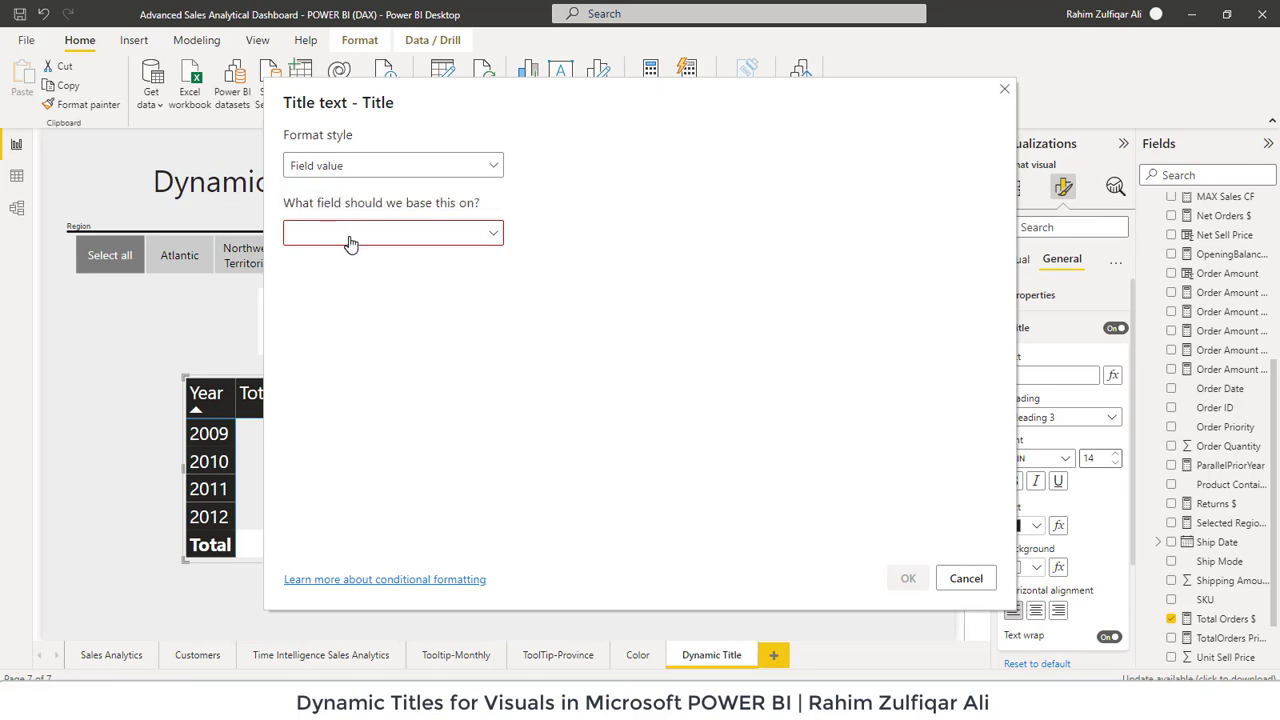
{"action": "left_click", "coordinate": [495, 236]}
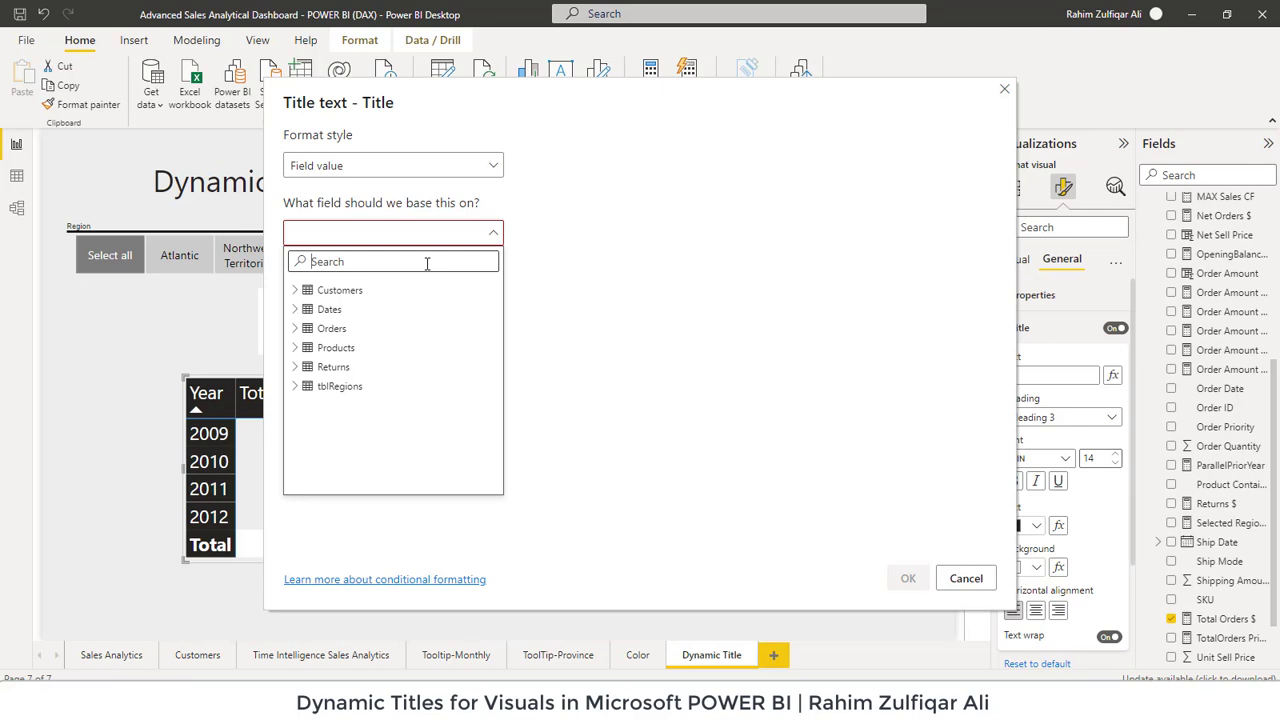
{"action": "type", "text": "selec"}
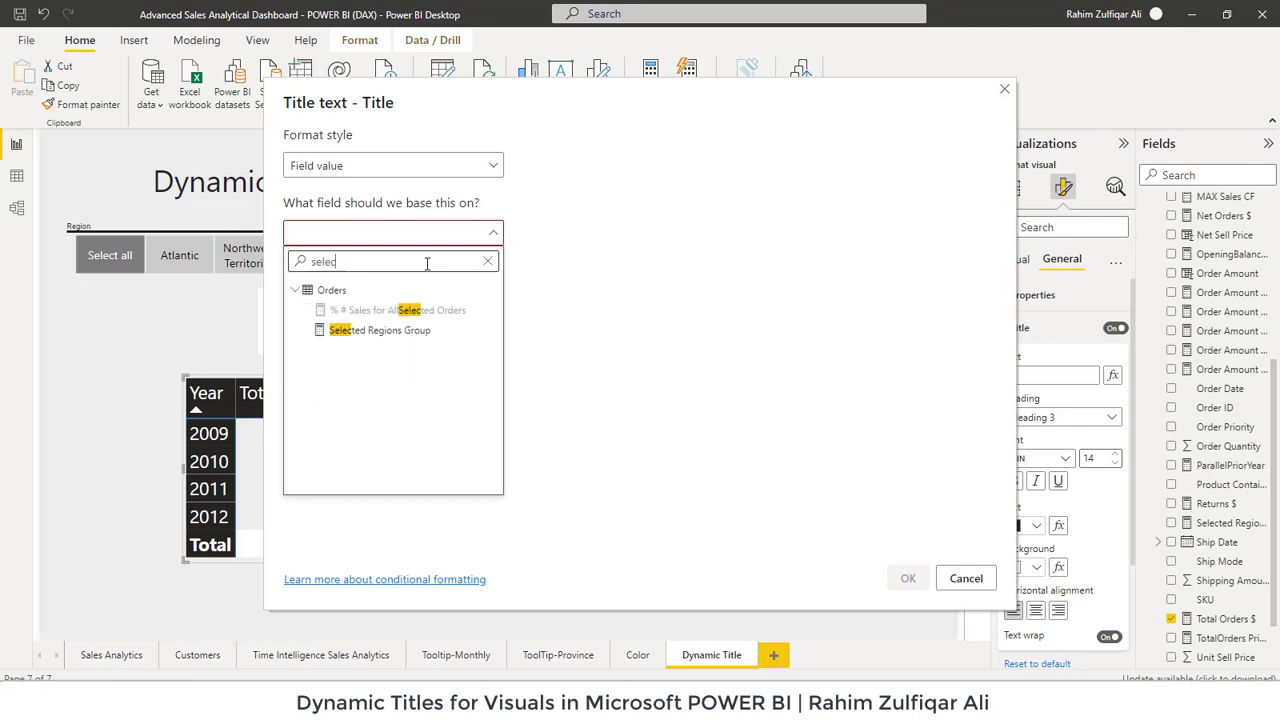
{"action": "left_click", "coordinate": [414, 330]}
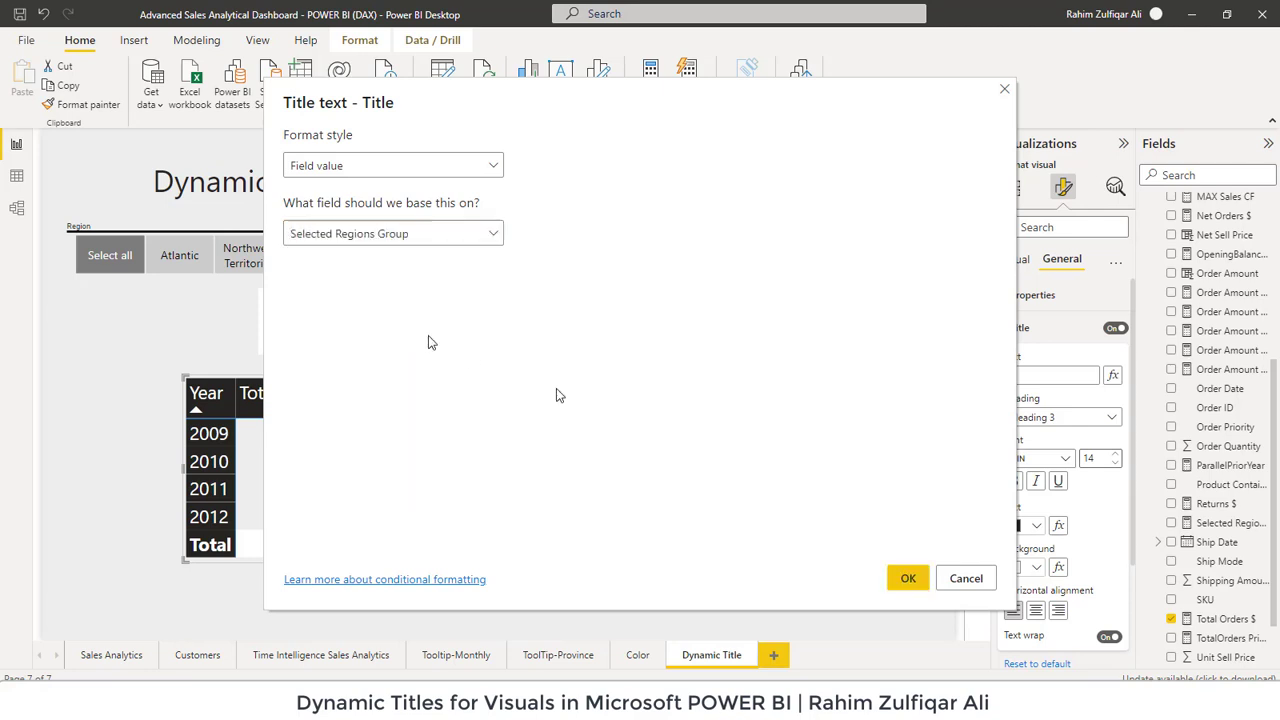
{"action": "left_click", "coordinate": [905, 578]}
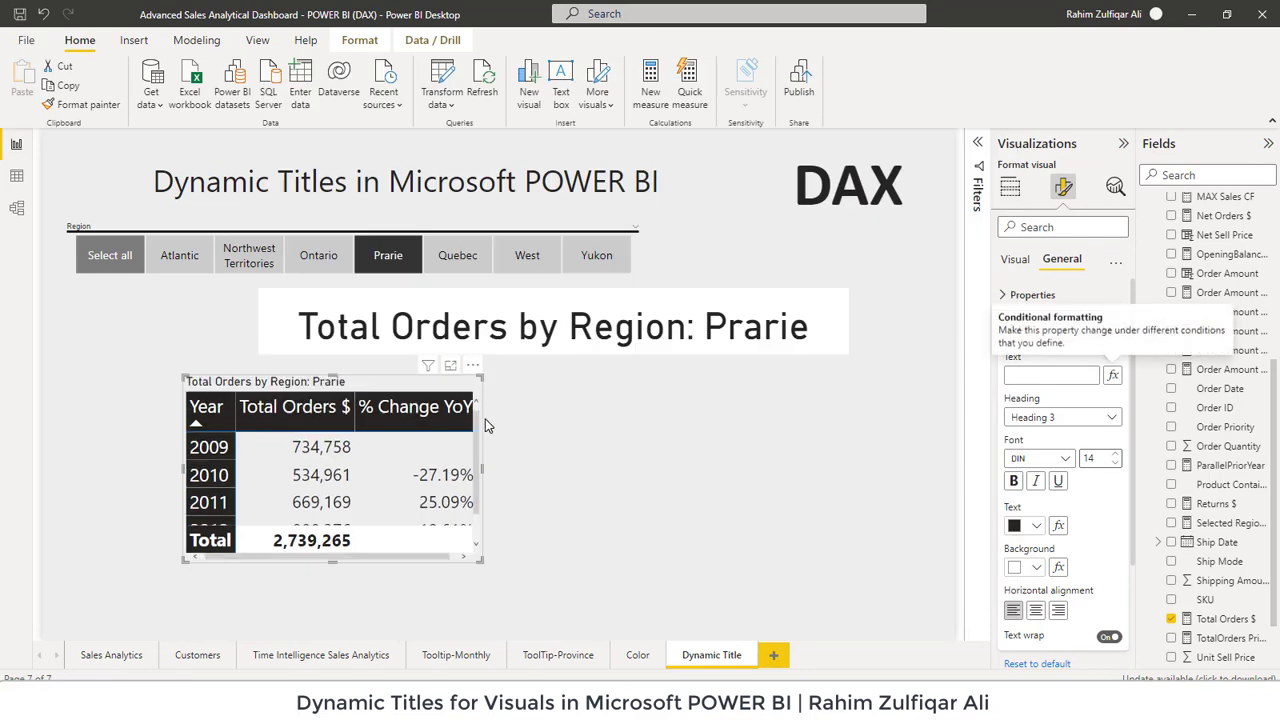
Enlarge the matrix title font to 20, remove the title card, and move the matrix up
{"action": "left_click", "coordinate": [1114, 454]}
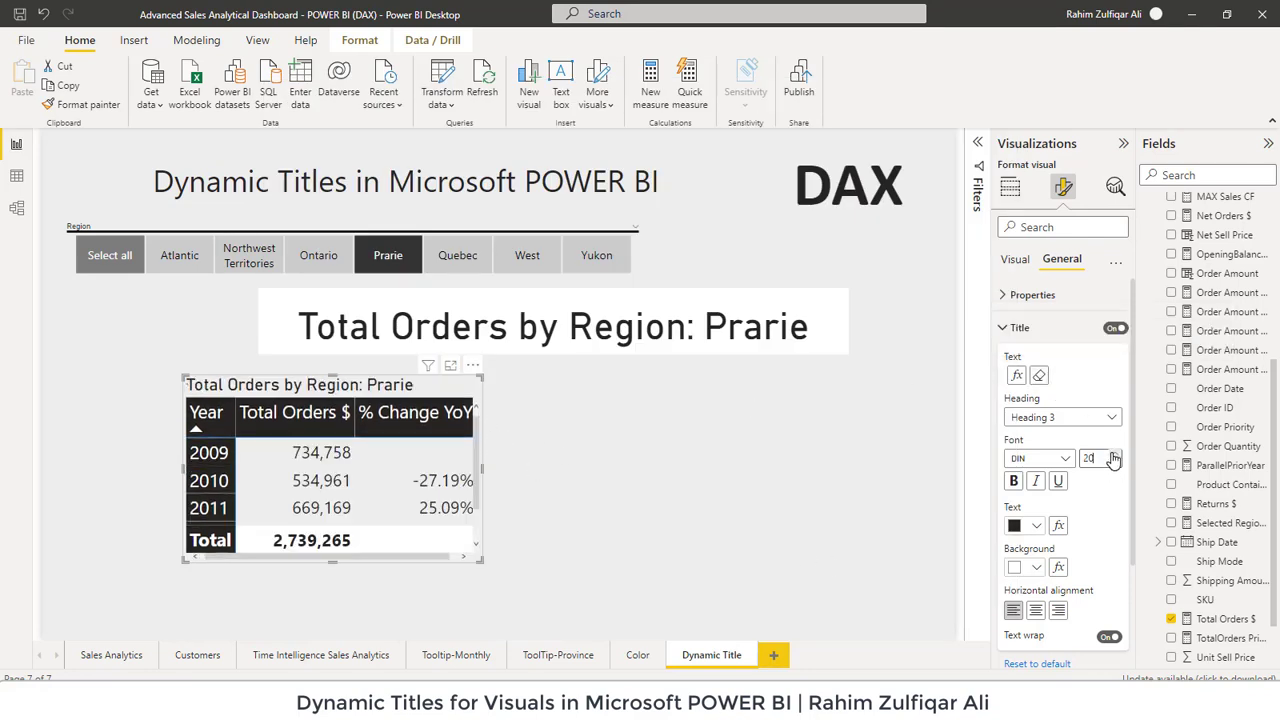
{"action": "left_click", "coordinate": [602, 437]}
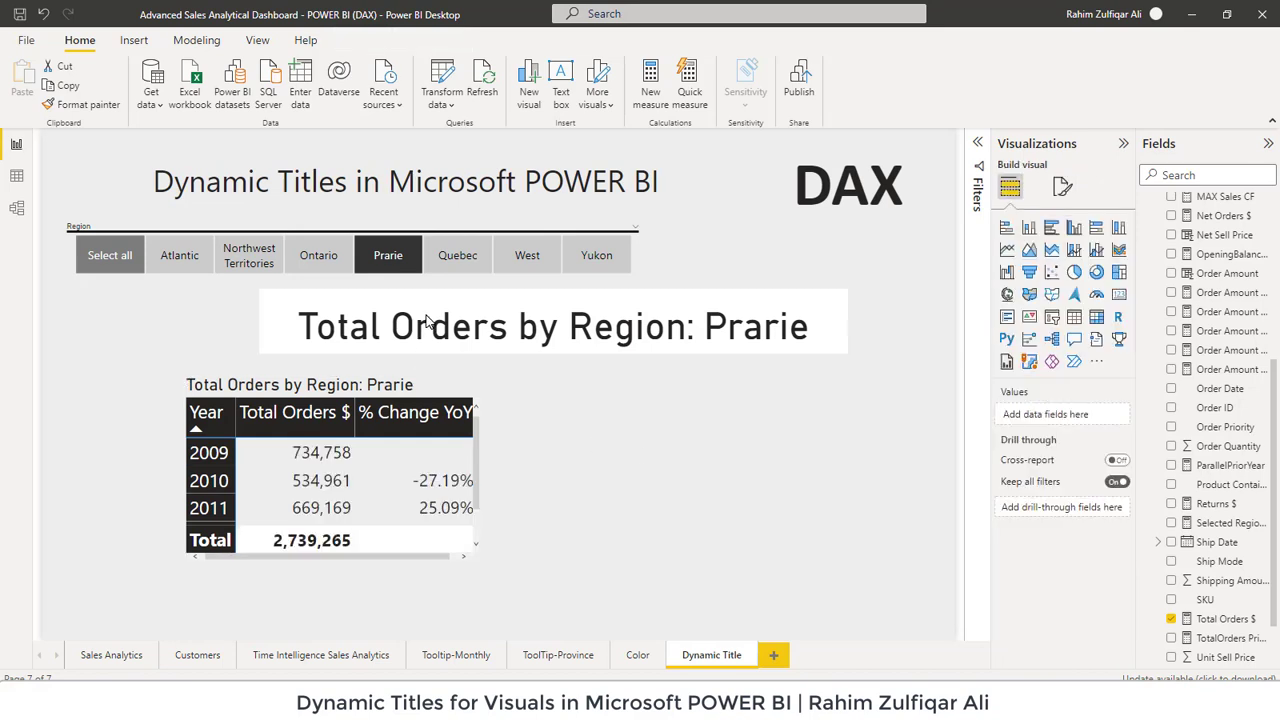
{"action": "left_click", "coordinate": [710, 348]}
{"action": "left_click", "coordinate": [838, 281]}
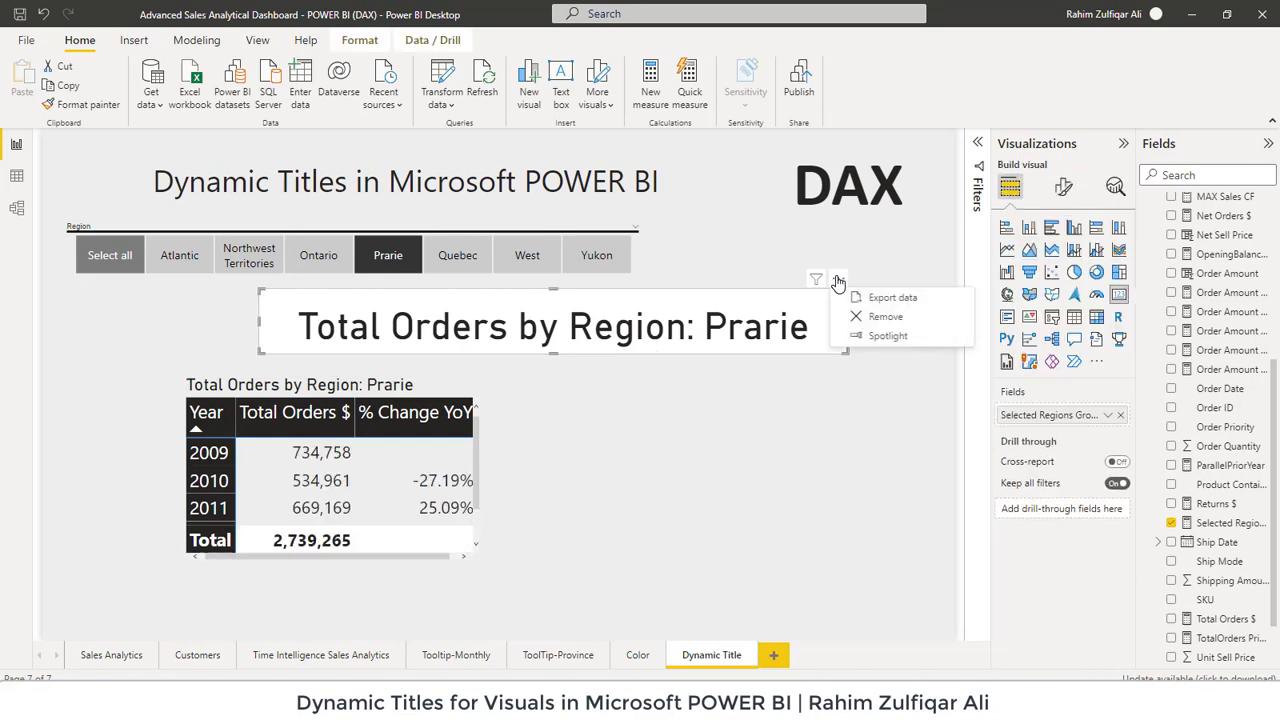
{"action": "left_click", "coordinate": [838, 282]}
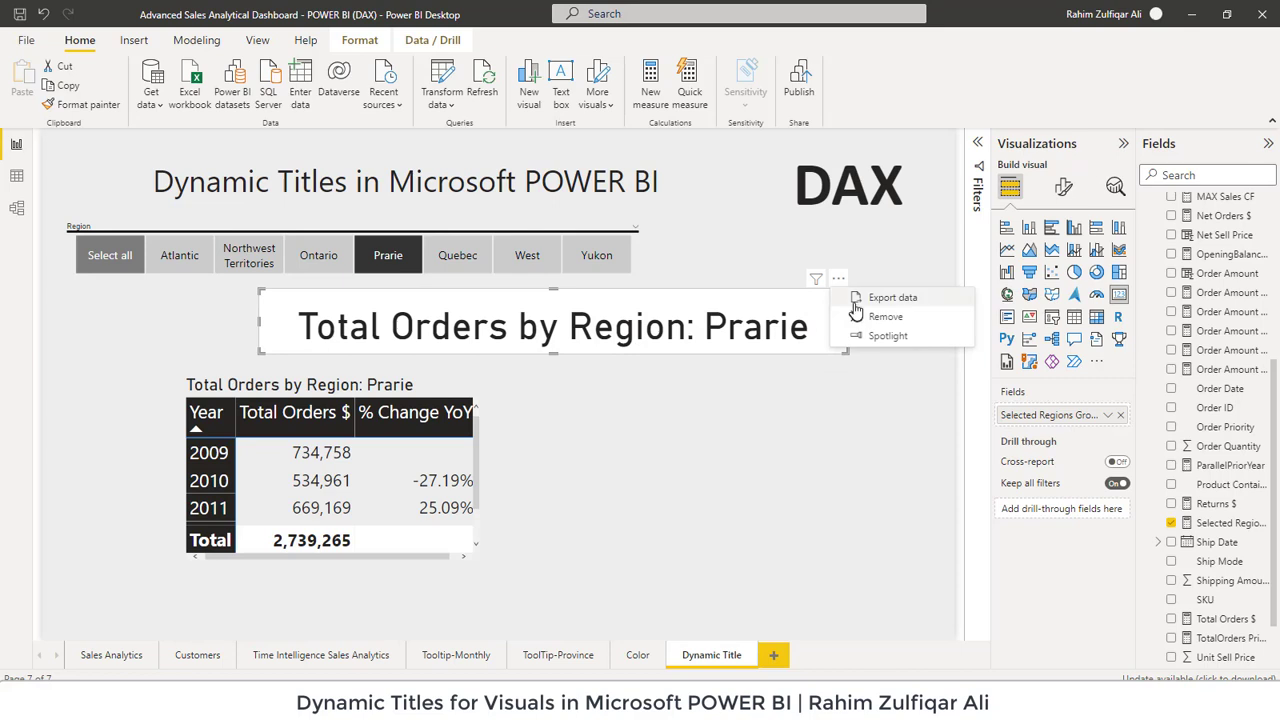
{"action": "left_click", "coordinate": [860, 313]}
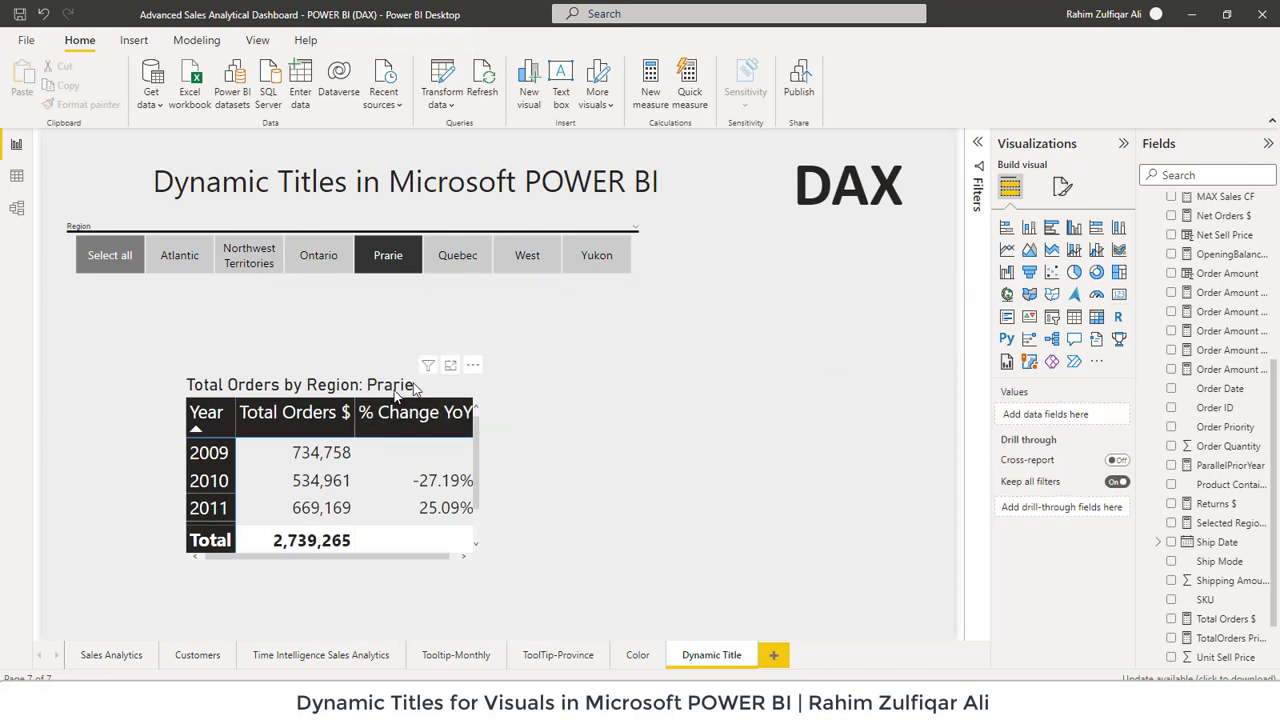
{"action": "mouse_move", "coordinate": [441, 388]}
{"action": "left_mouse_down"}
{"action": "mouse_move", "coordinate": [488, 343]}
{"action": "mouse_move", "coordinate": [485, 327]}
{"action": "left_mouse_up"}
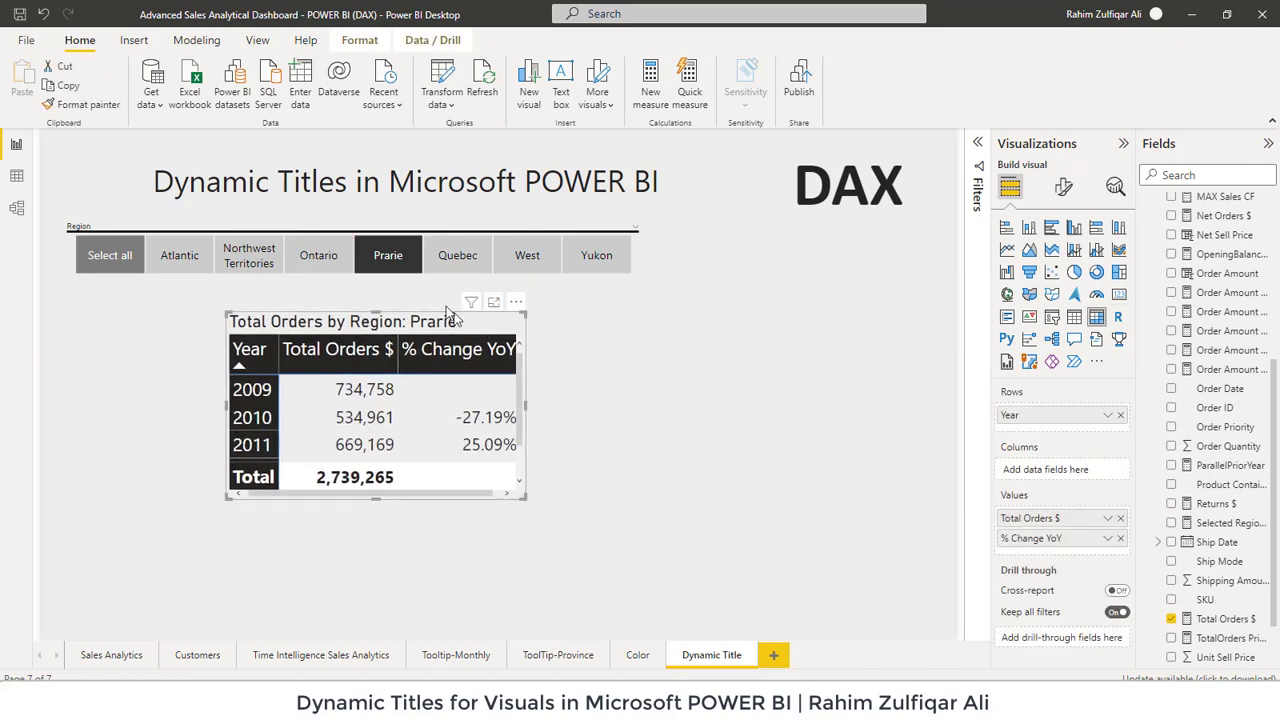
Cycle the Region slicer through West, Quebec, Ontario, Atlantic and Yukon to test the matrix title
{"action": "left_click", "coordinate": [522, 255]}
{"action": "left_click", "coordinate": [484, 262]}
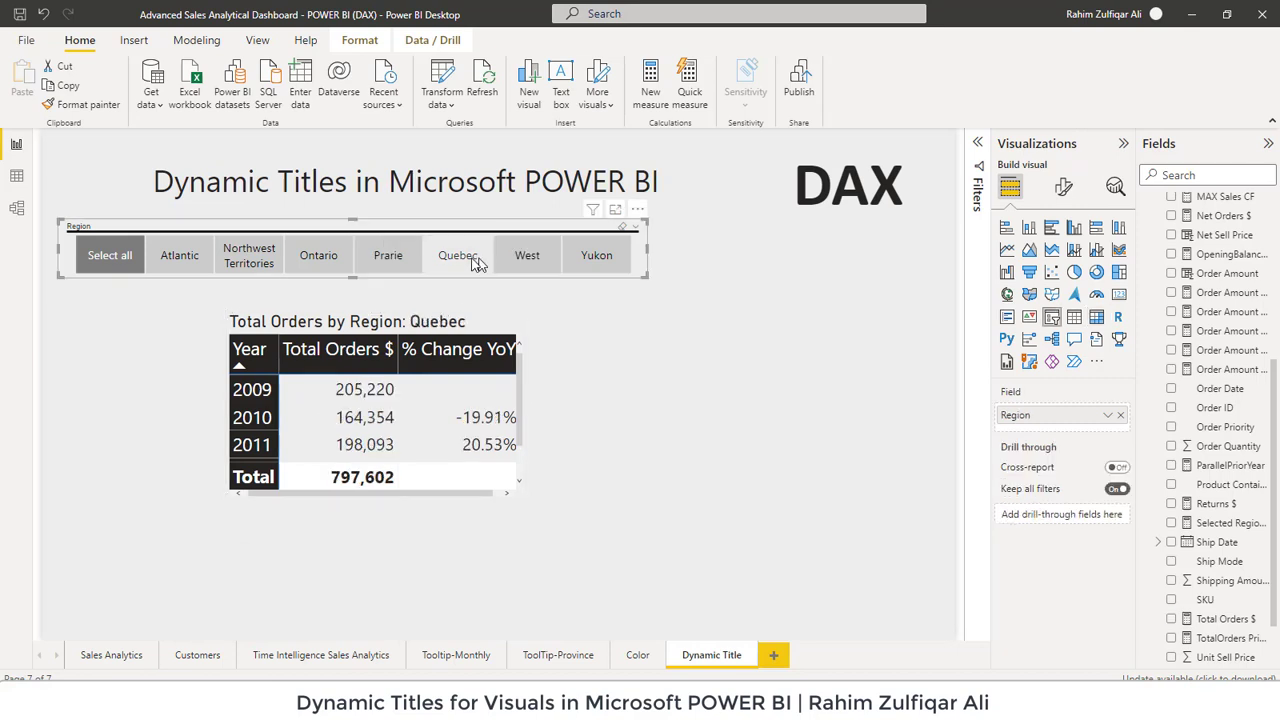
{"action": "left_click", "coordinate": [395, 265]}
{"action": "left_click", "coordinate": [330, 263]}
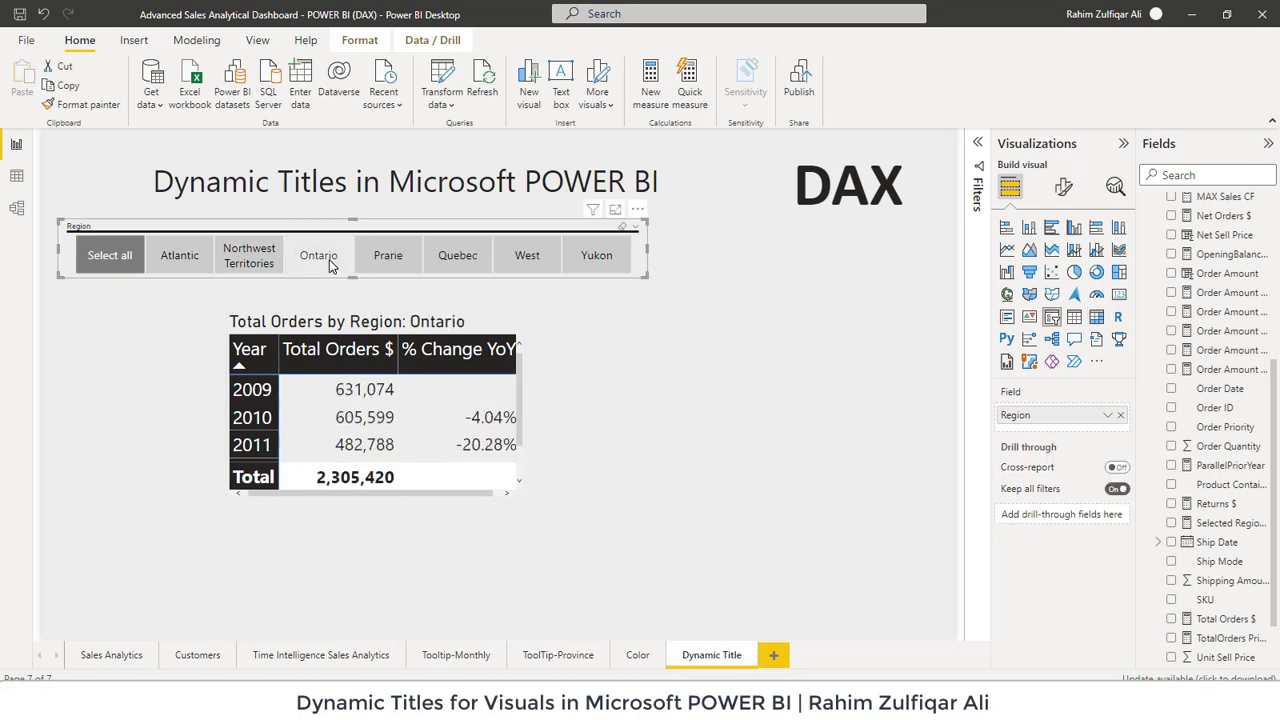
{"action": "left_click", "coordinate": [193, 259]}
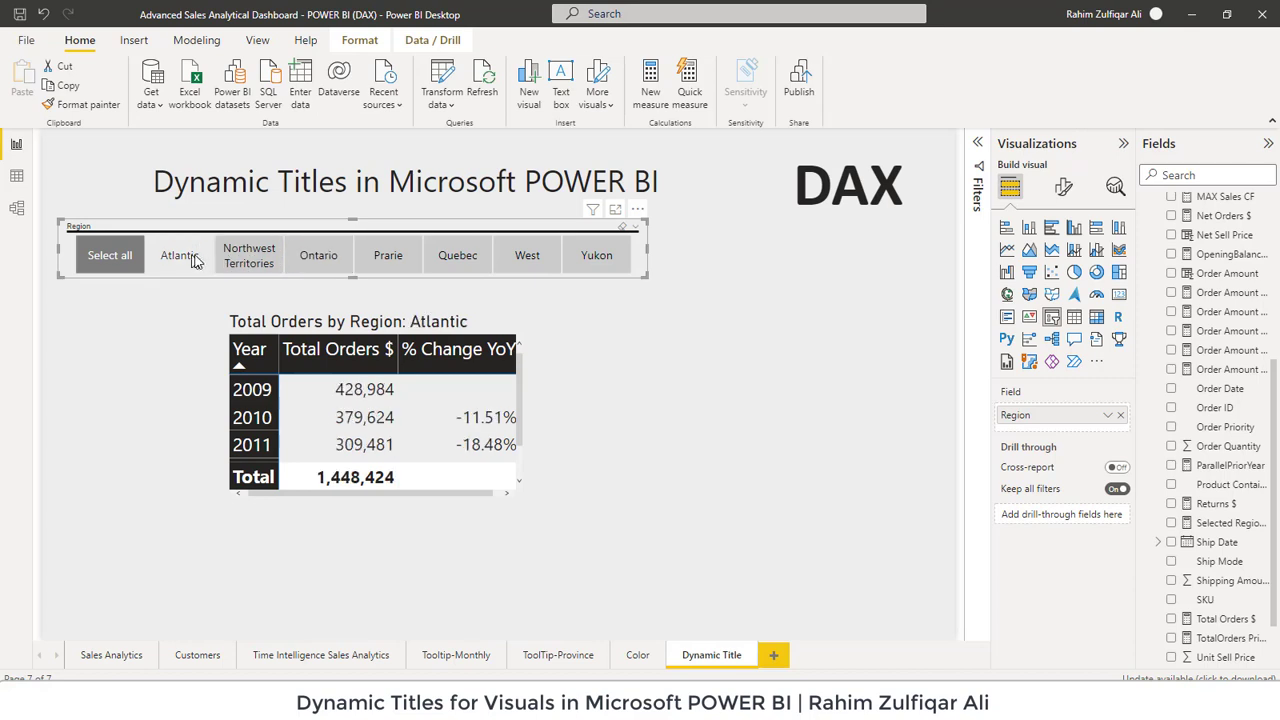
{"action": "left_click", "coordinate": [598, 262]}
{"action": "left_click", "coordinate": [526, 265]}
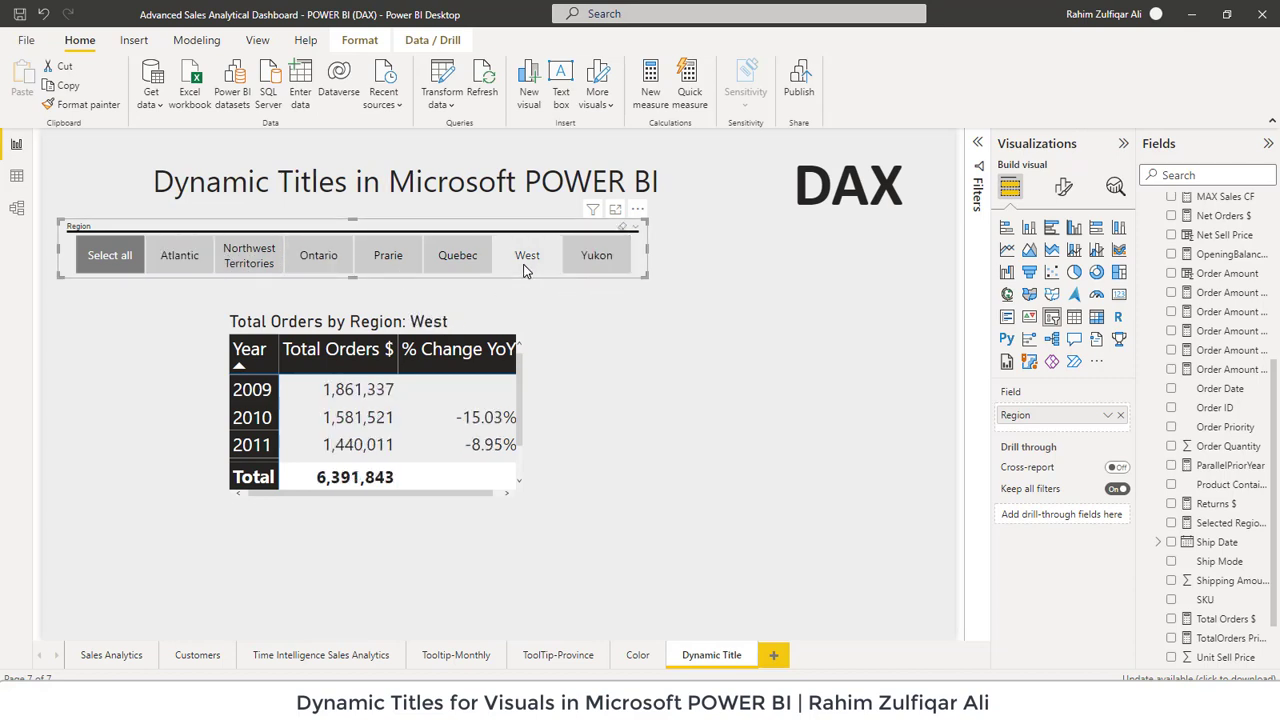
{"action": "left_click", "coordinate": [457, 266]}
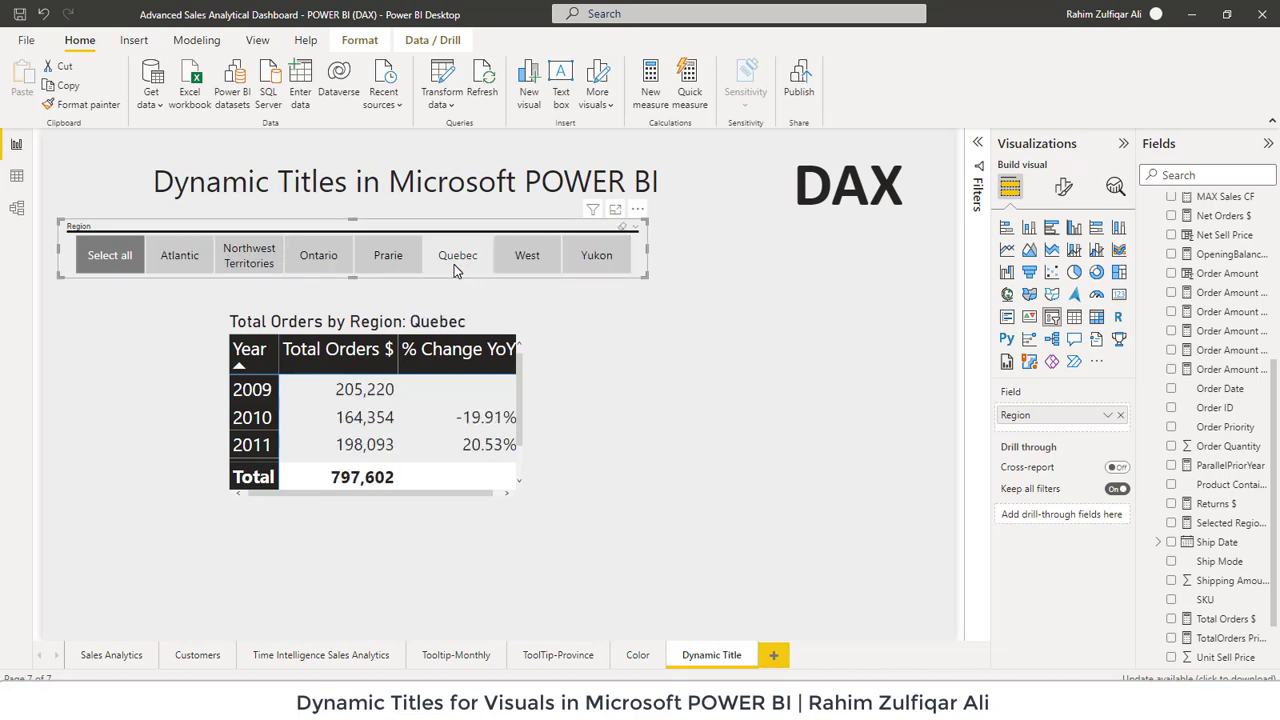
Toggle Select all to check the default title, then leave the slicer on West
{"action": "left_click", "coordinate": [126, 268]}
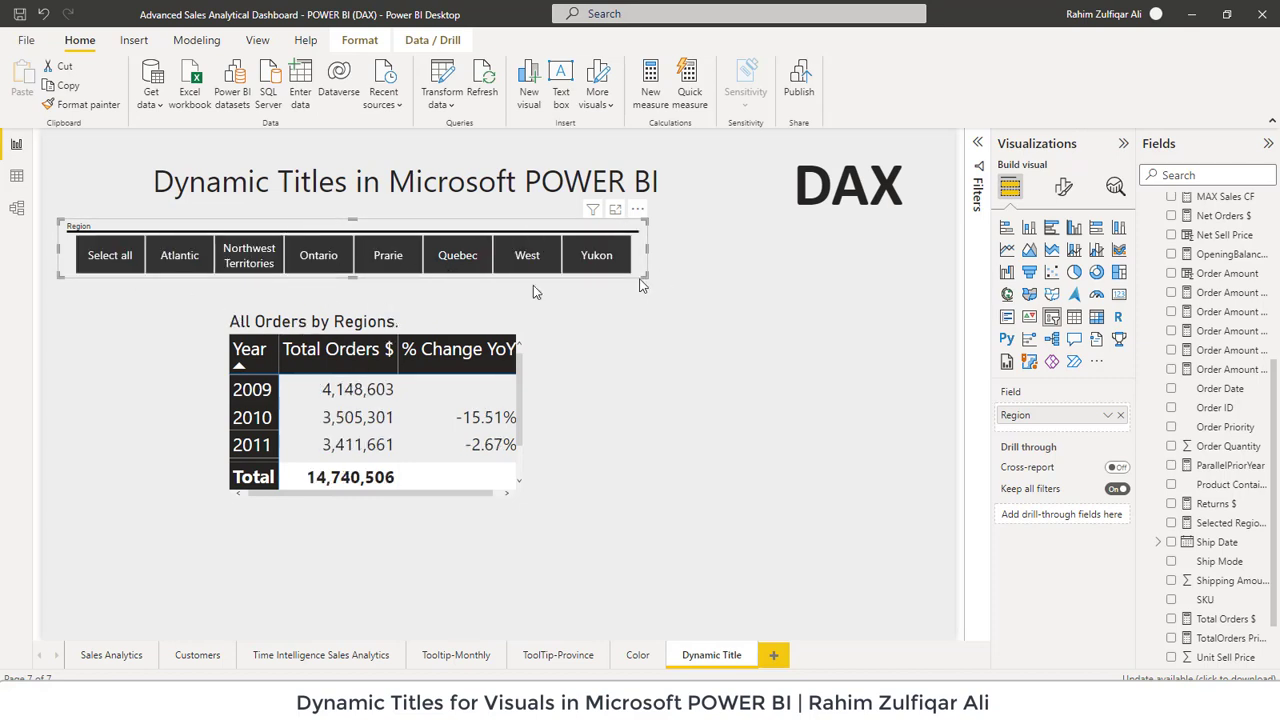
{"action": "mouse_move", "coordinate": [388, 255]}
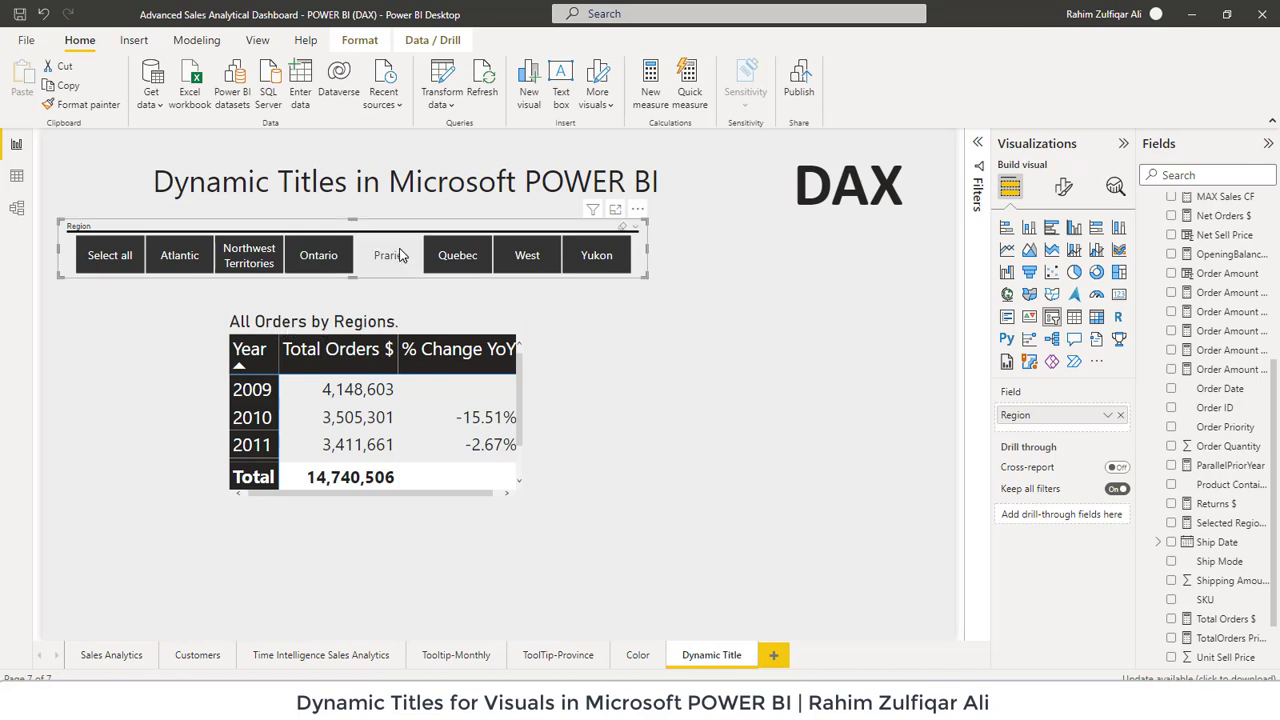
{"action": "left_click", "coordinate": [520, 258]}
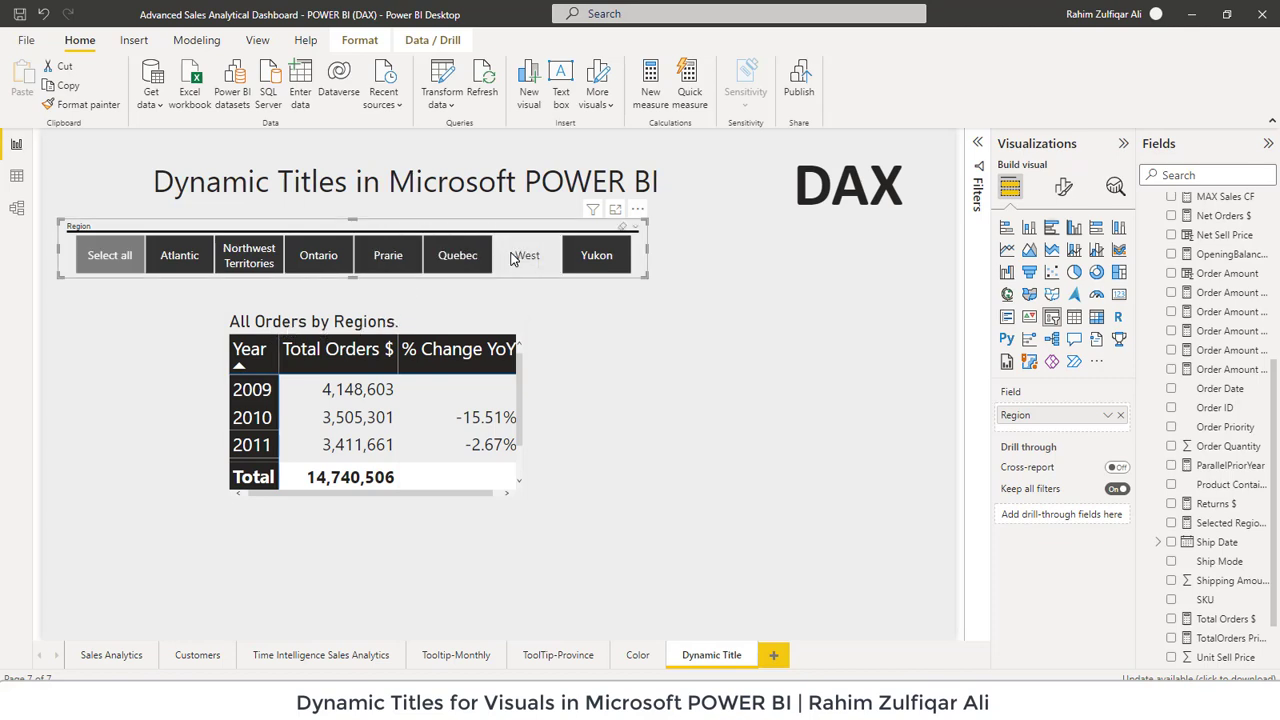
{"action": "left_click", "coordinate": [140, 262]}
{"action": "left_click", "coordinate": [527, 256]}
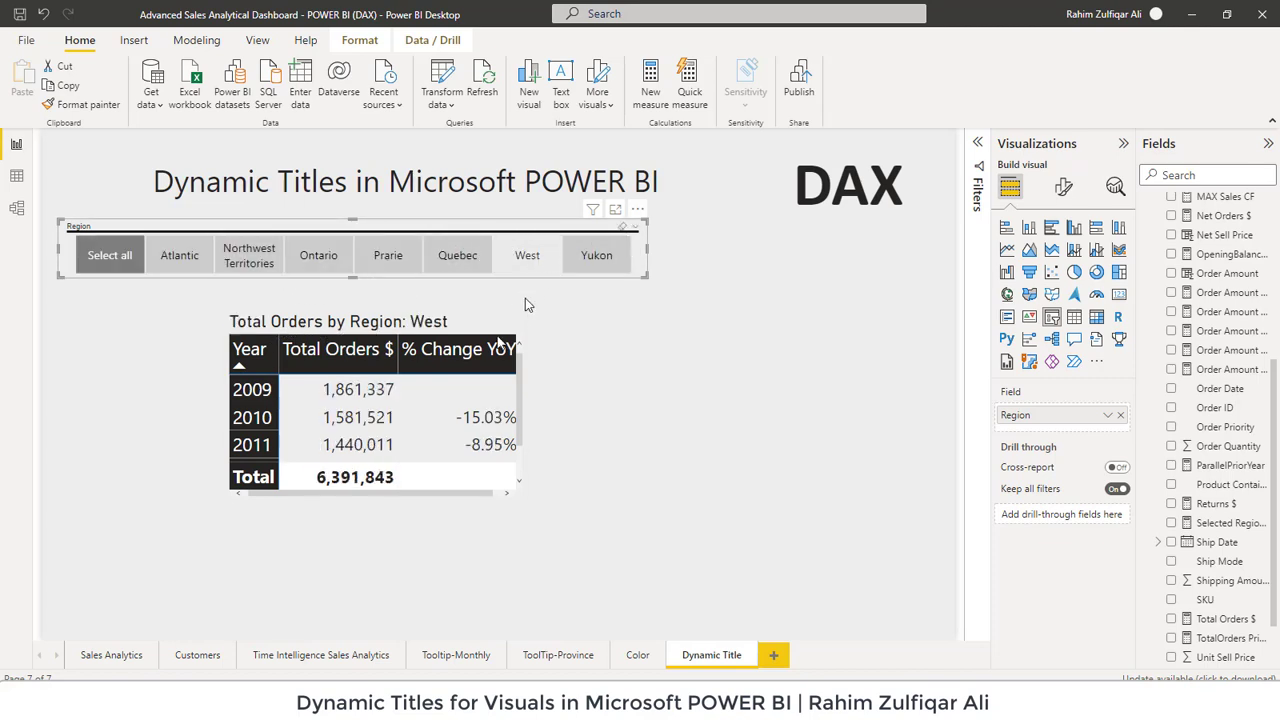